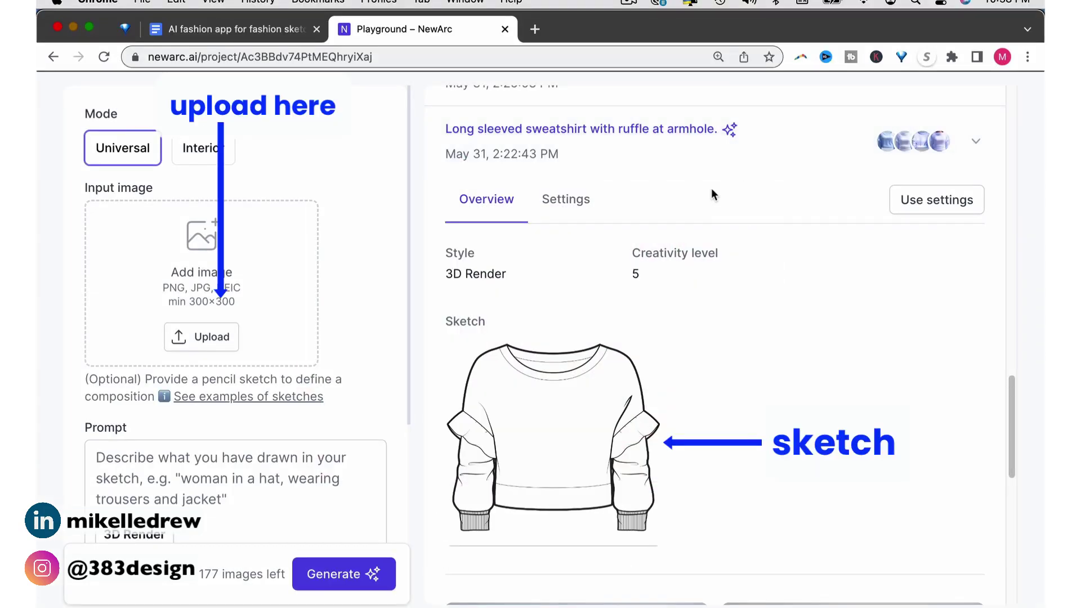
Browse the available image styles for the prompt and select 3D Render.
click(207, 476)
scroll(224, 471, down, 3)
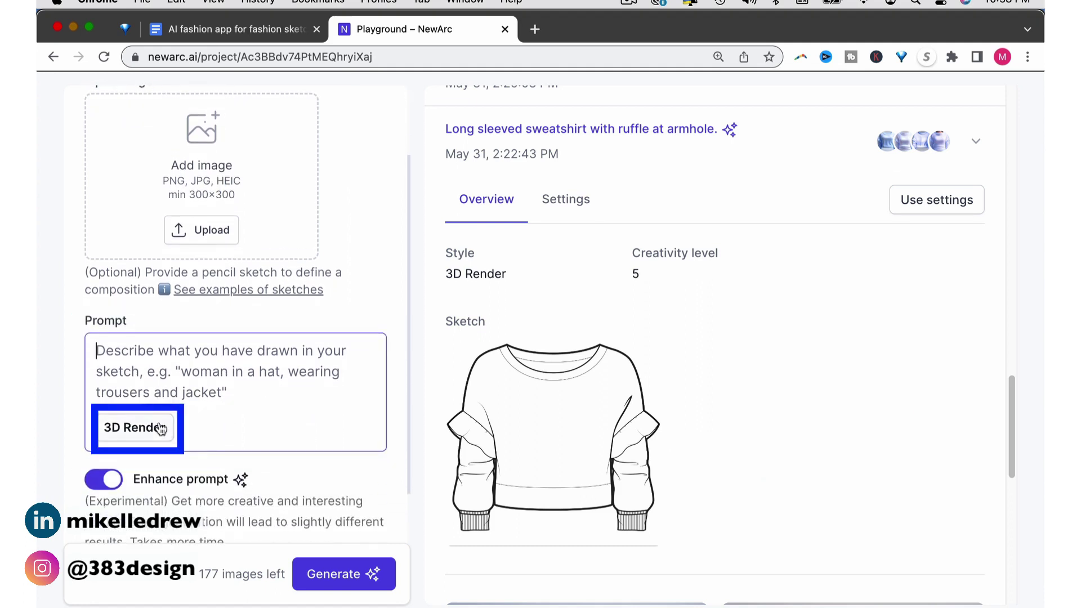
click(156, 431)
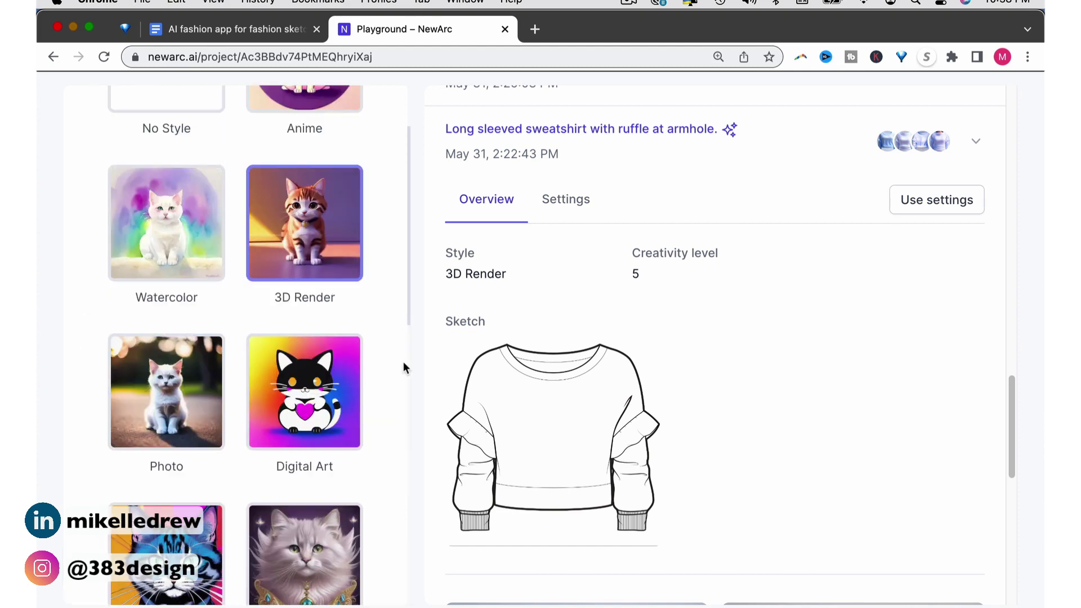
scroll(402, 368, down, 4)
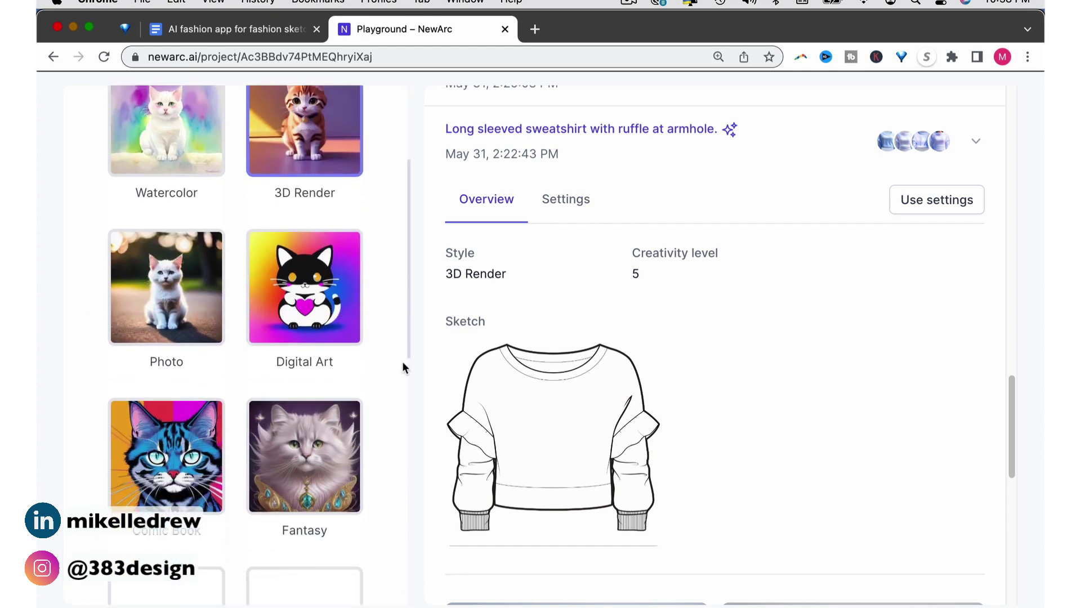
scroll(402, 367, down, 8)
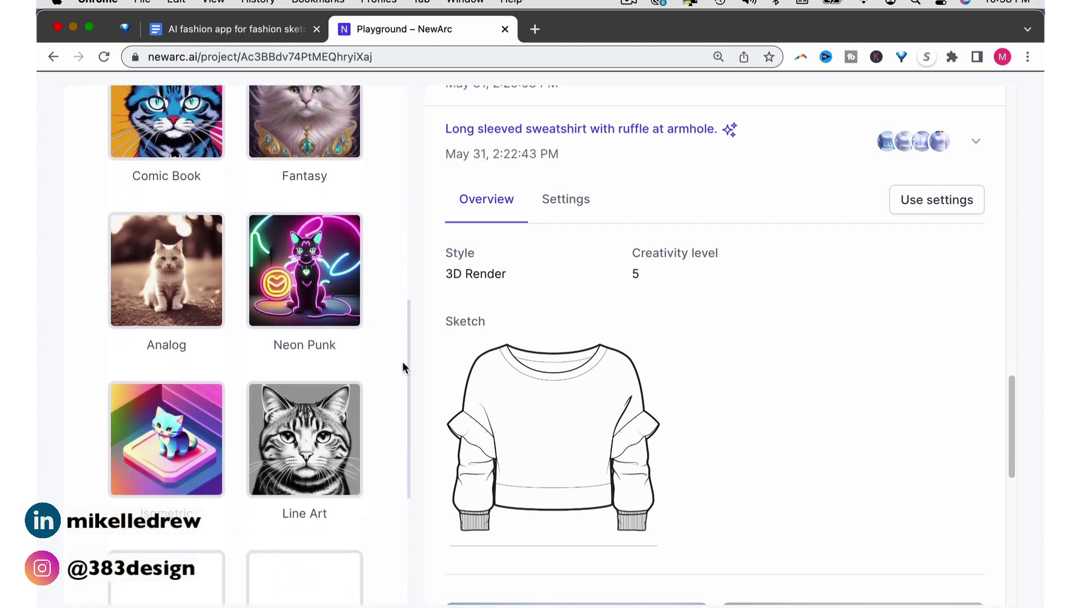
scroll(403, 365, down, 4)
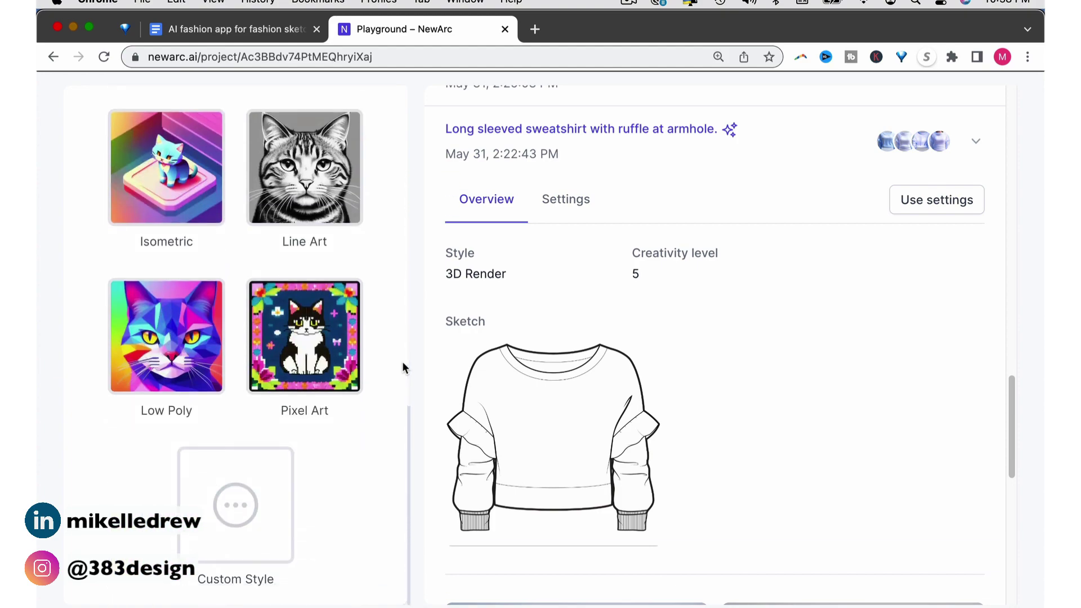
scroll(402, 367, up, 15)
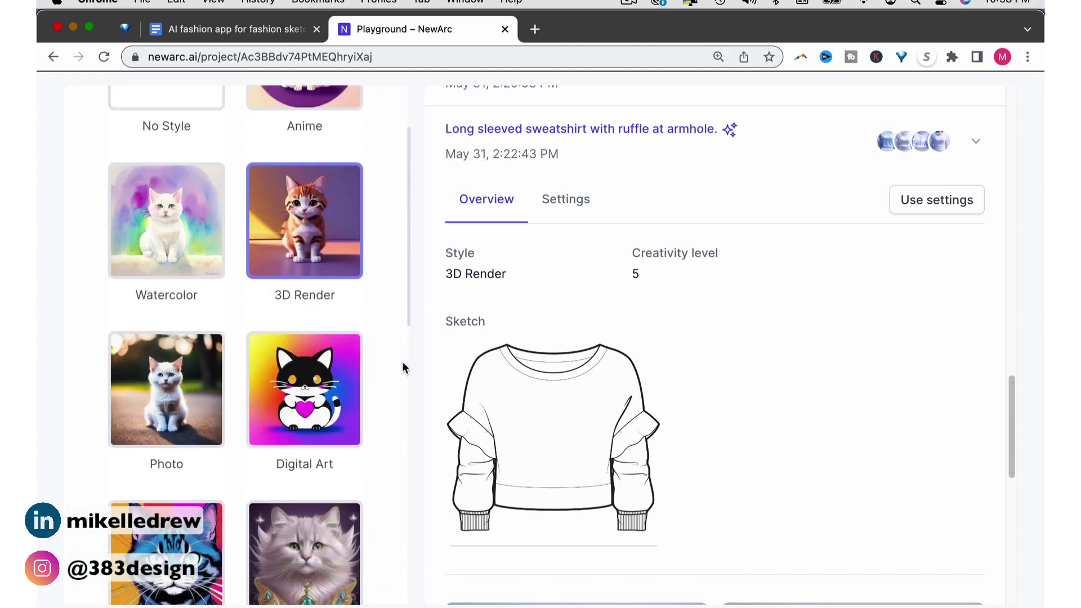
click(336, 264)
scroll(215, 433, down, 2)
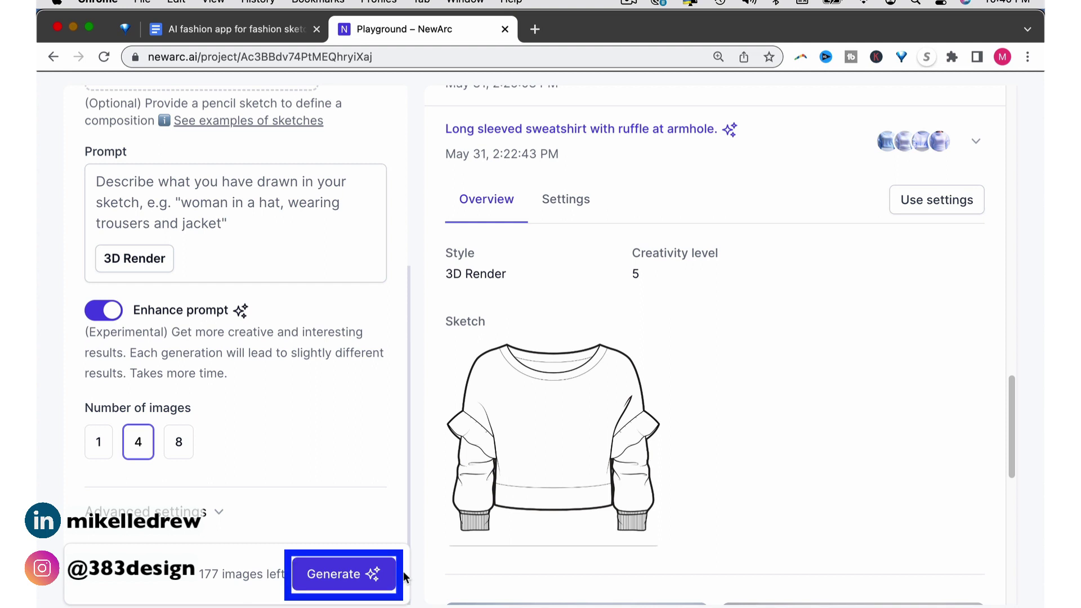
Examine the images generated from the prompt "Long sleeved sweatshirt with ruffle at armhole.".
scroll(804, 413, down, 4)
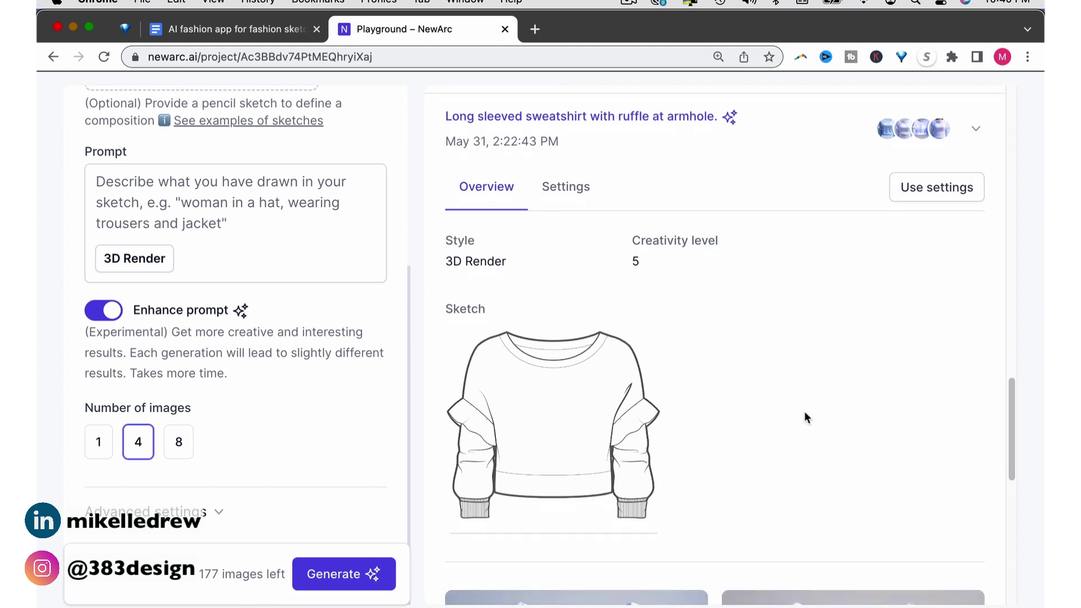
scroll(806, 418, down, 4)
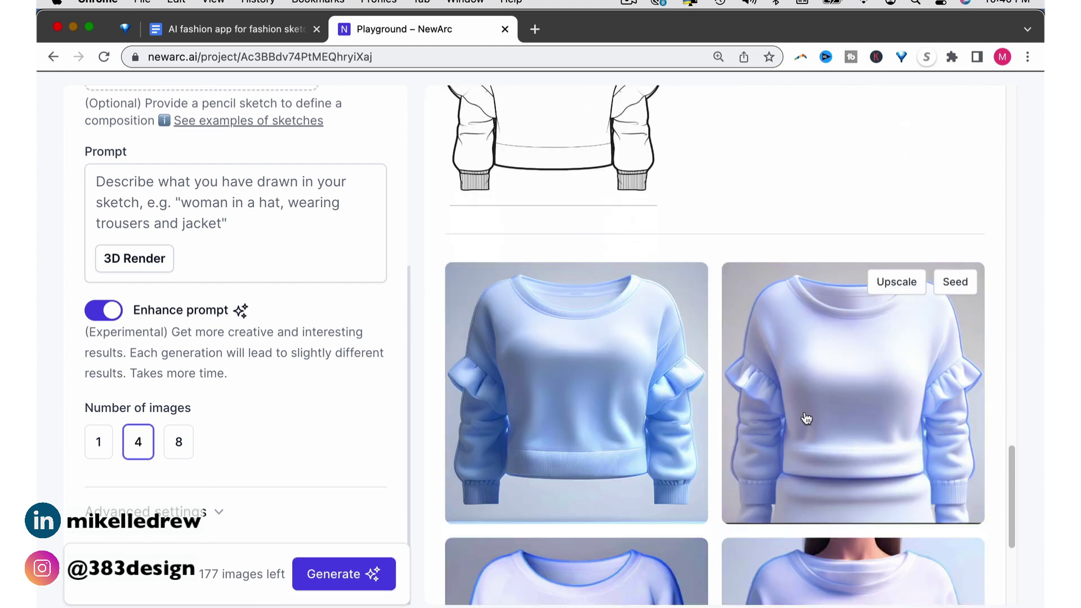
scroll(806, 417, down, 4)
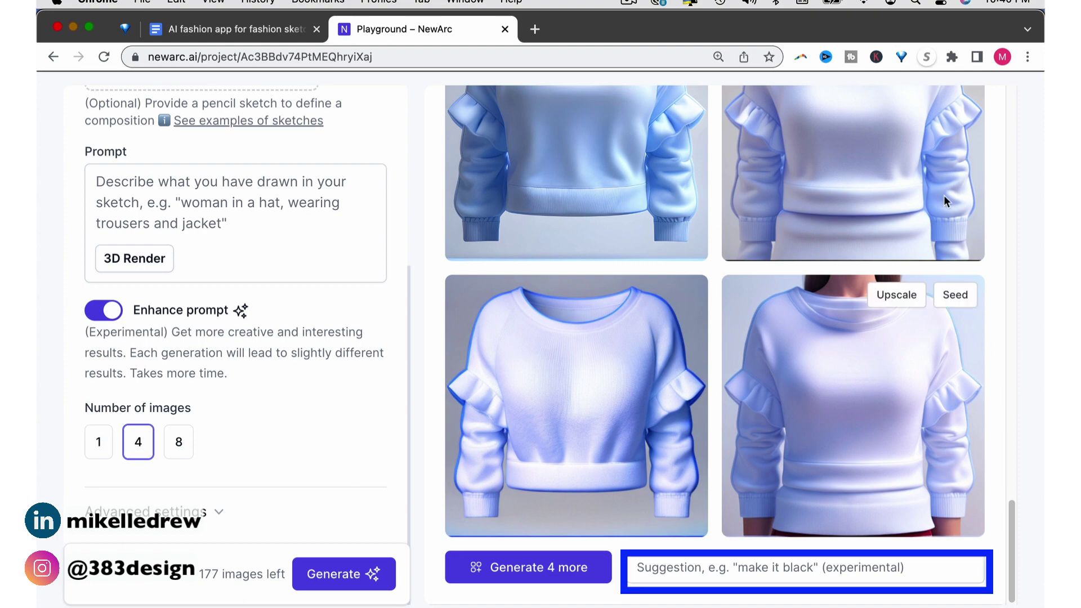
Expand the "Pink, long sleeved, cropped sweatshirt with ruffle at armhole." generation and examine its sketch and images.
scroll(976, 463, up, 15)
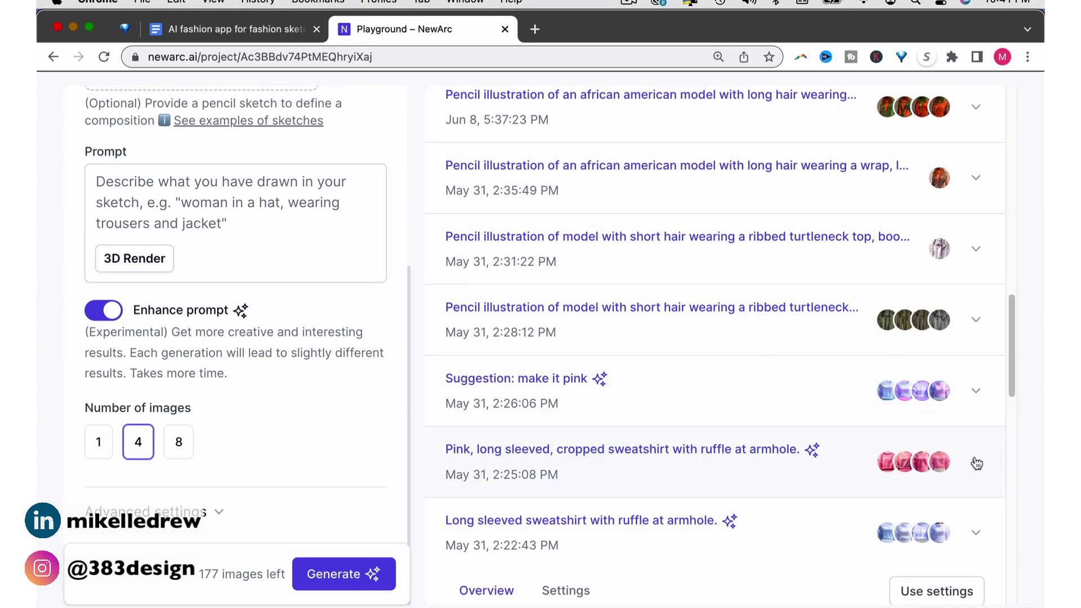
click(976, 462)
scroll(975, 456, down, 8)
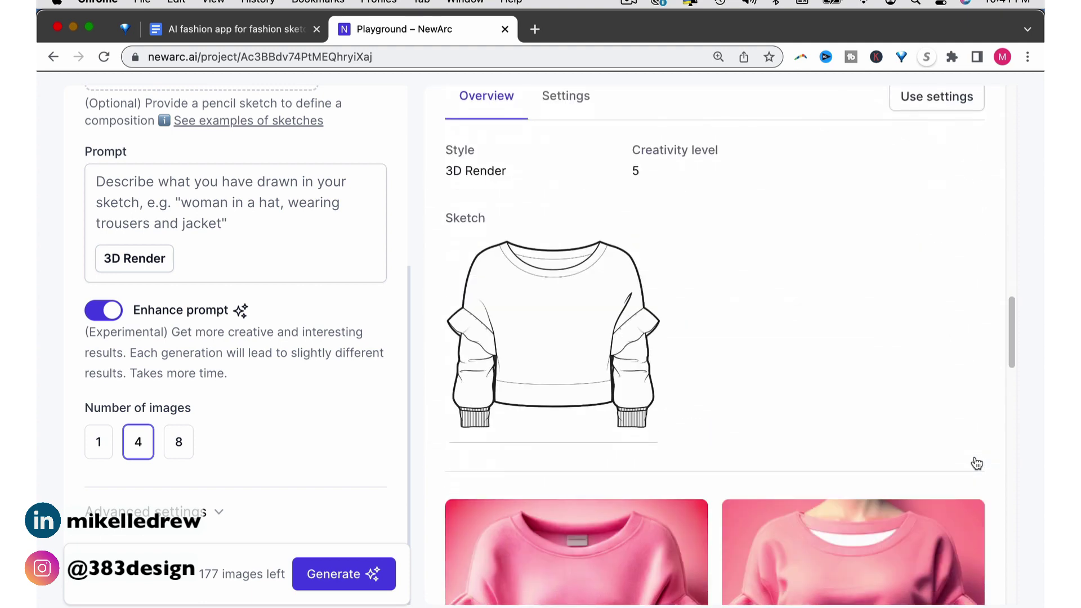
scroll(974, 456, down, 4)
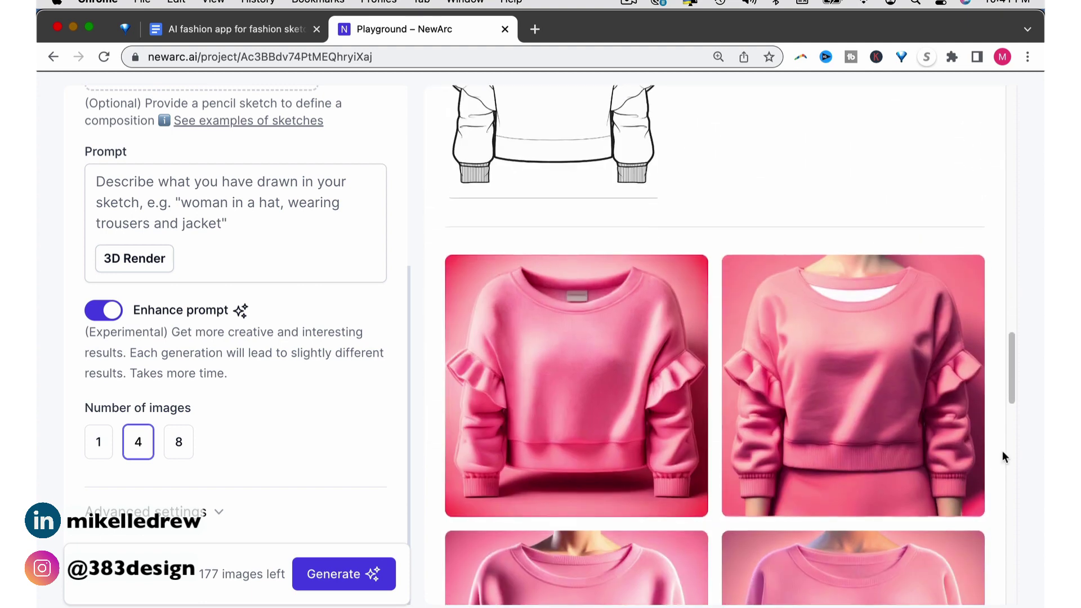
scroll(1002, 456, down, 2)
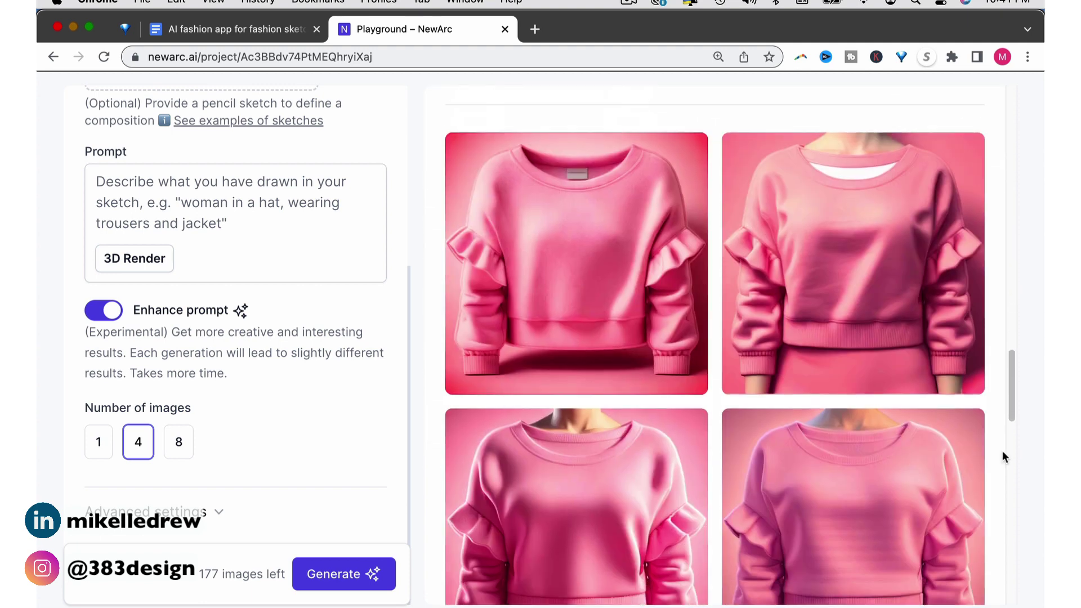
scroll(1002, 456, down, 1)
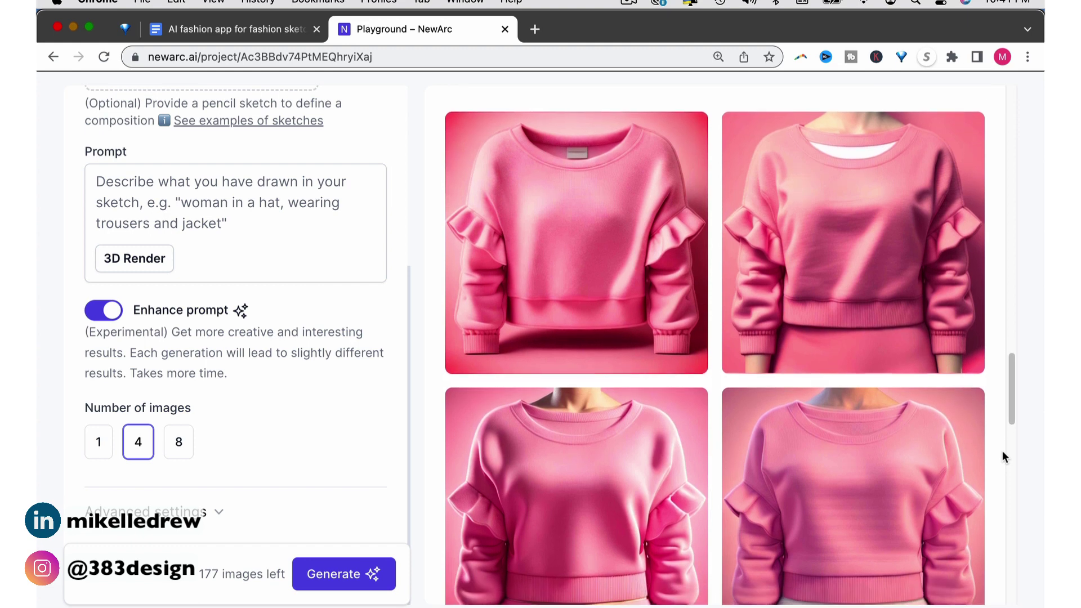
scroll(1003, 454, down, 1)
scroll(1002, 456, down, 1)
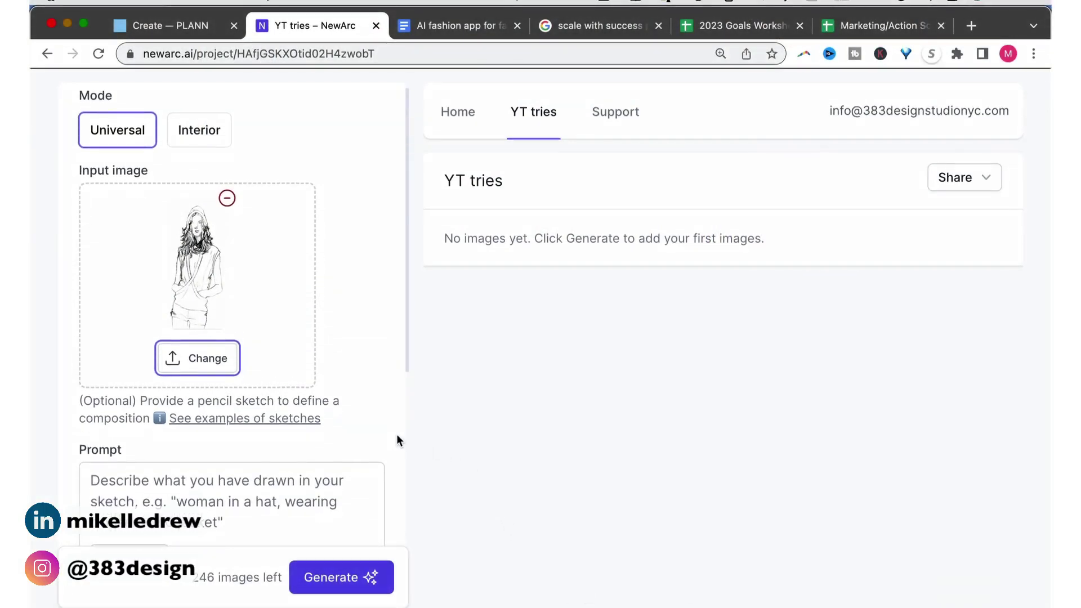
Paste the prompt for a long-haired model in a loose orange wrap top with pockets and green shorts, and generate images from the sketch.
scroll(396, 439, down, 3)
click(277, 437)
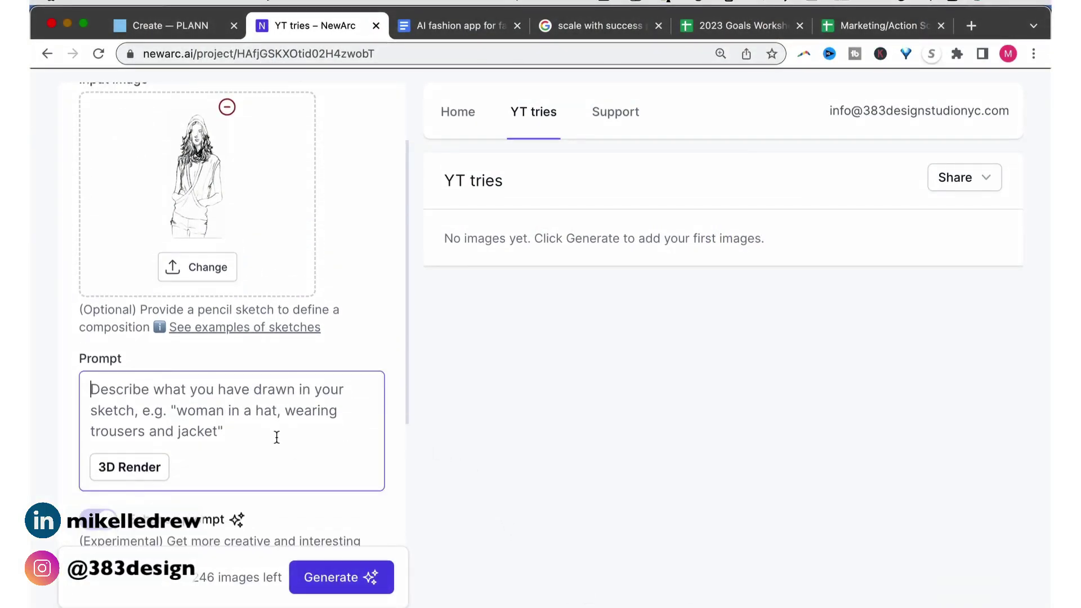
key(super+v)
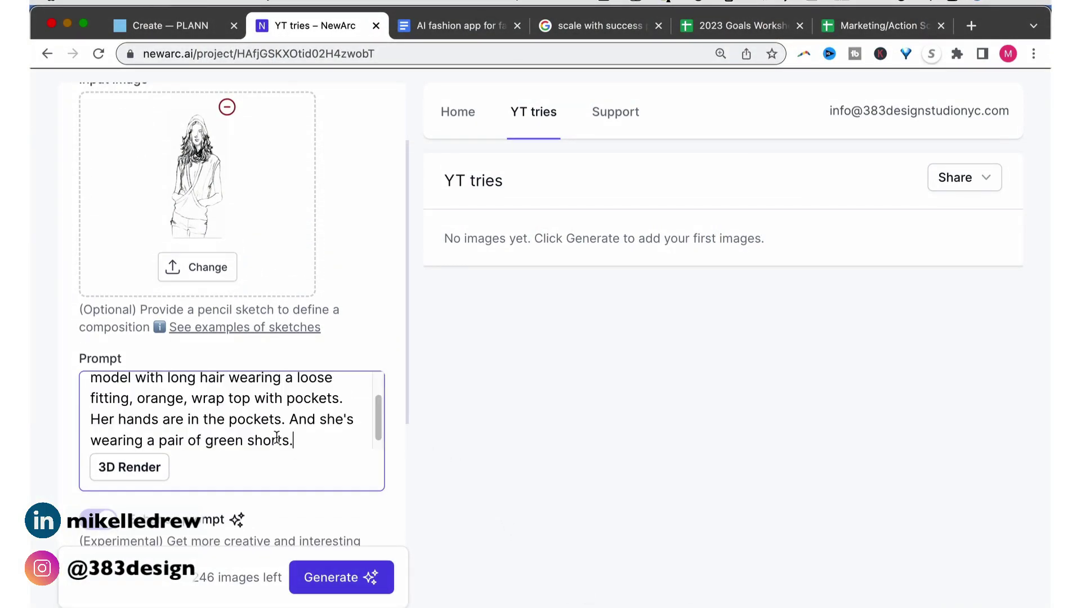
click(394, 341)
scroll(394, 347, down, 3)
scroll(394, 346, down, 2)
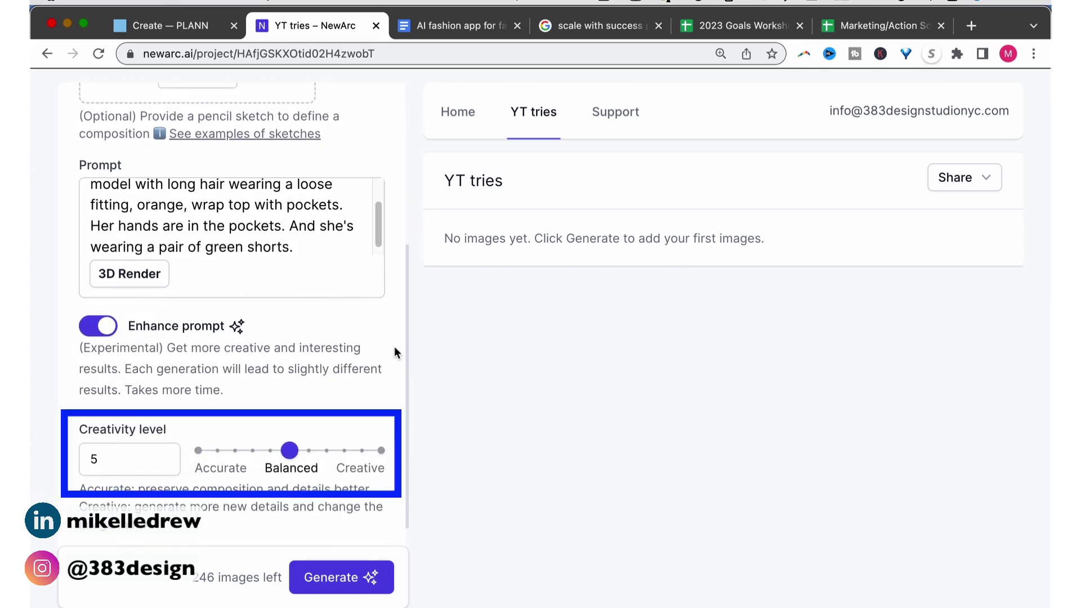
click(327, 586)
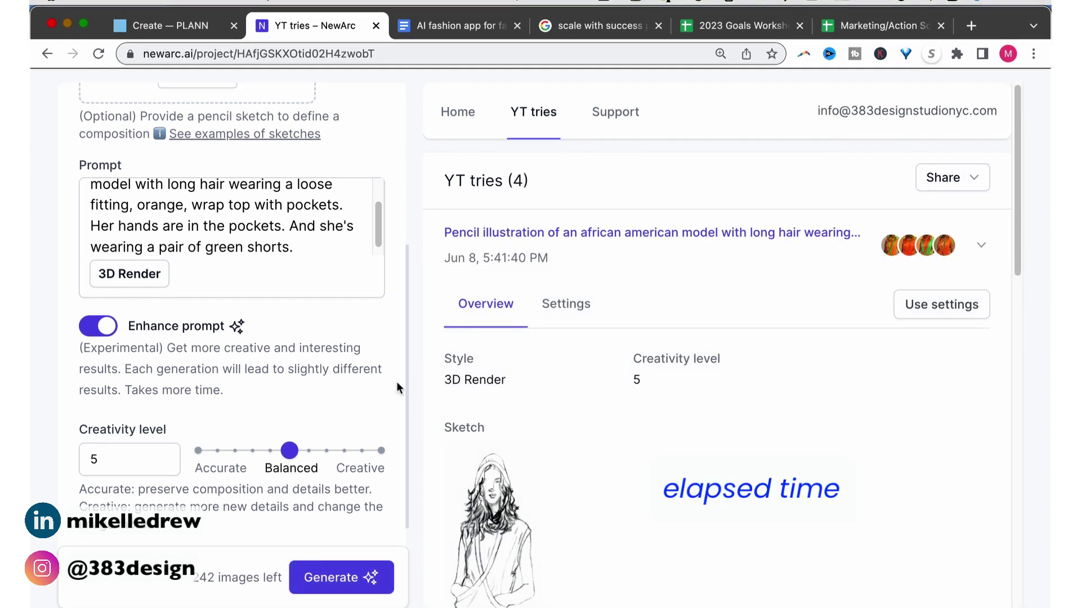
Review the generated model images, set the creativity level to 8, and generate another set.
scroll(602, 352, down, 7)
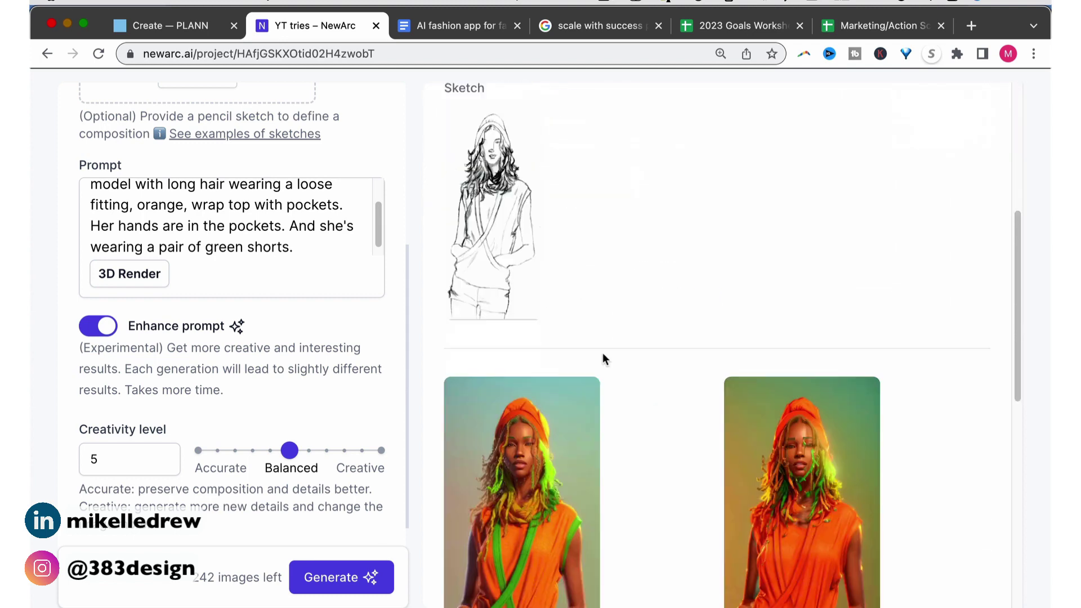
scroll(669, 334, down, 3)
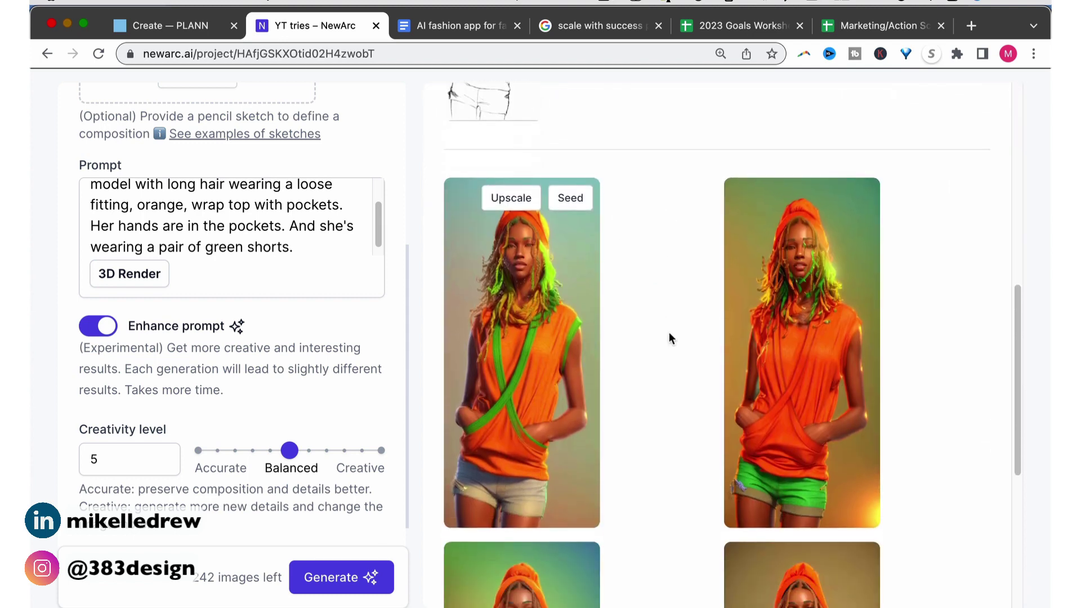
scroll(669, 334, down, 1)
scroll(669, 334, down, 3)
scroll(670, 334, down, 5)
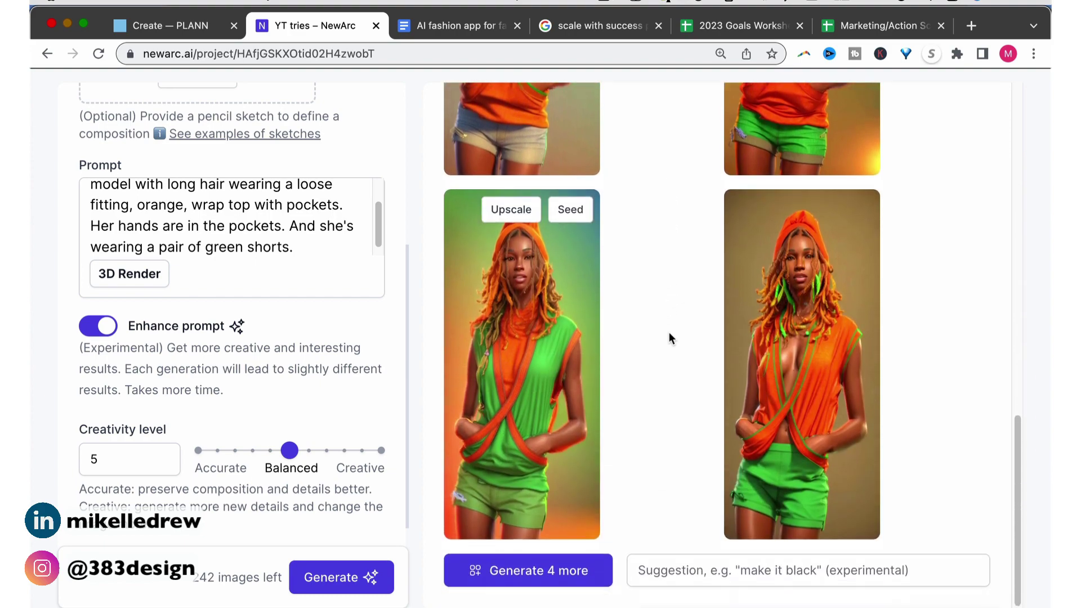
scroll(669, 338, up, 4)
drag(289, 450, 344, 448)
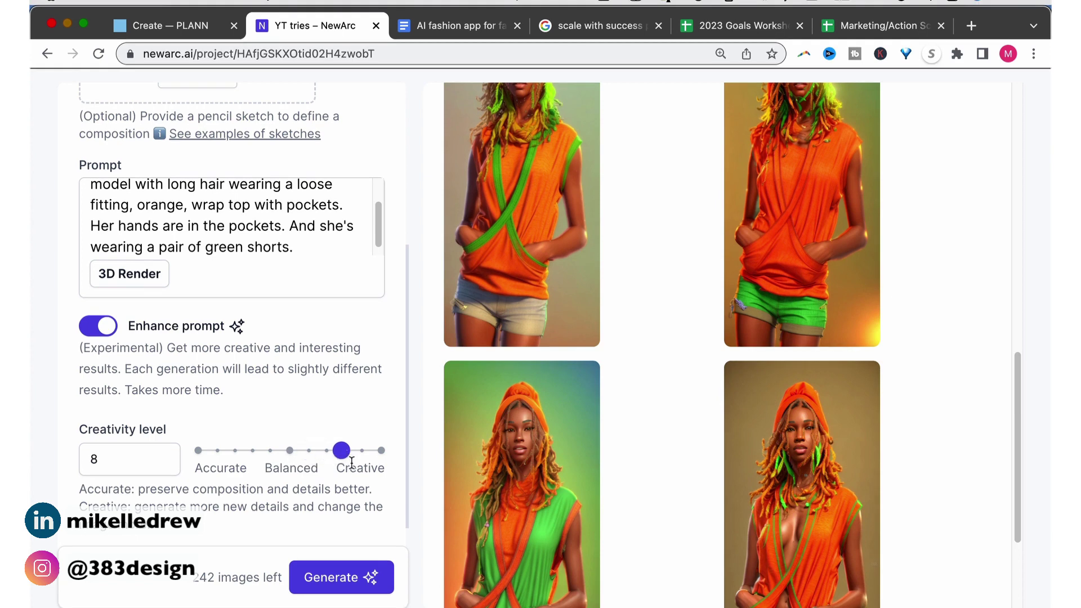
click(337, 586)
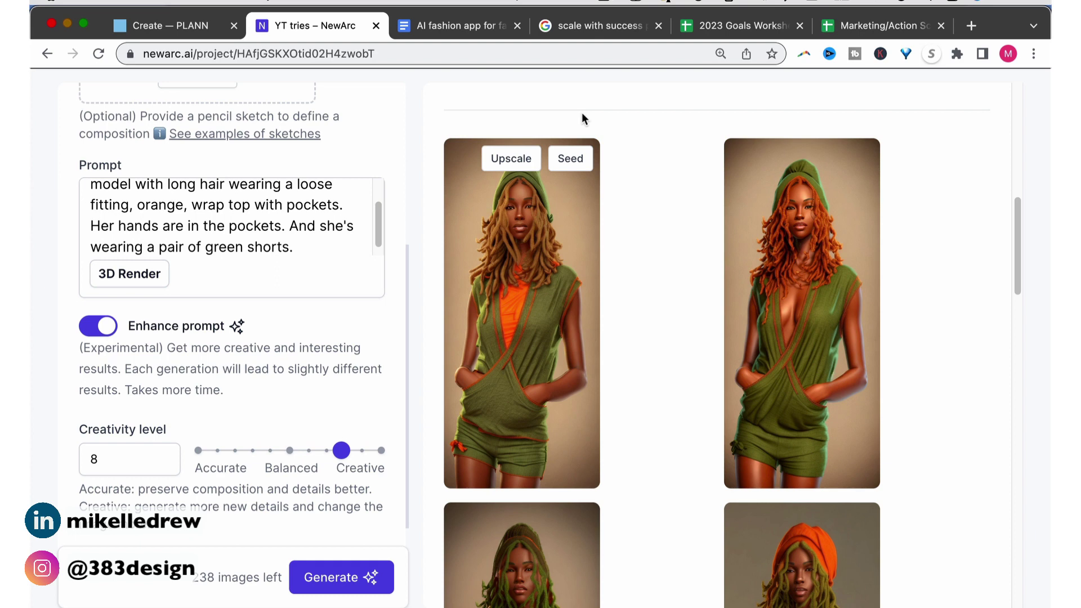
Generate a new set from the same sketch with the creativity level at Balanced and the Line Art style.
scroll(582, 113, down, 2)
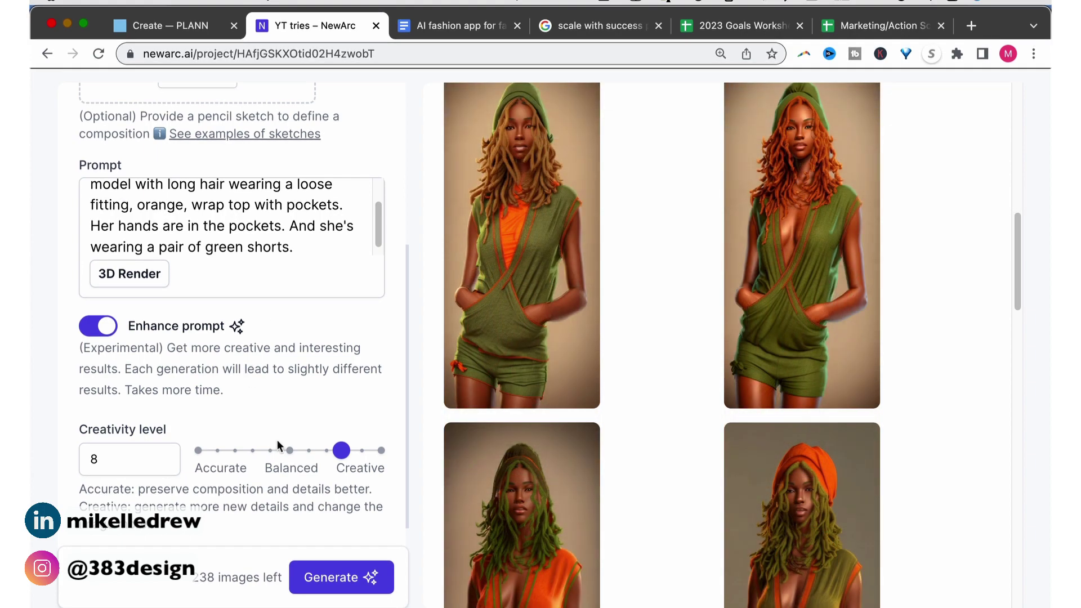
click(289, 451)
click(155, 281)
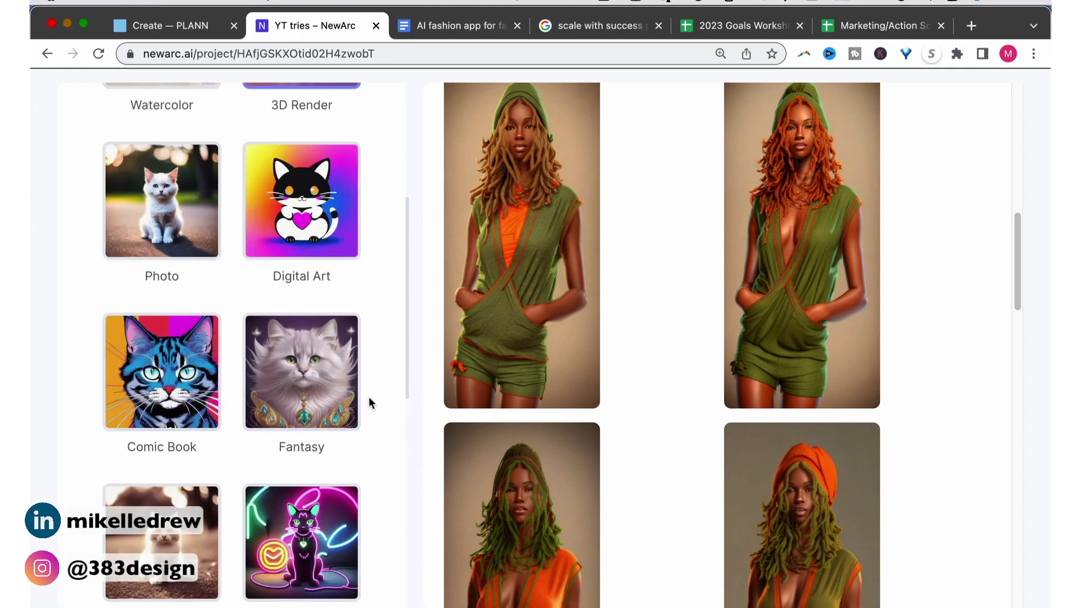
scroll(370, 401, down, 8)
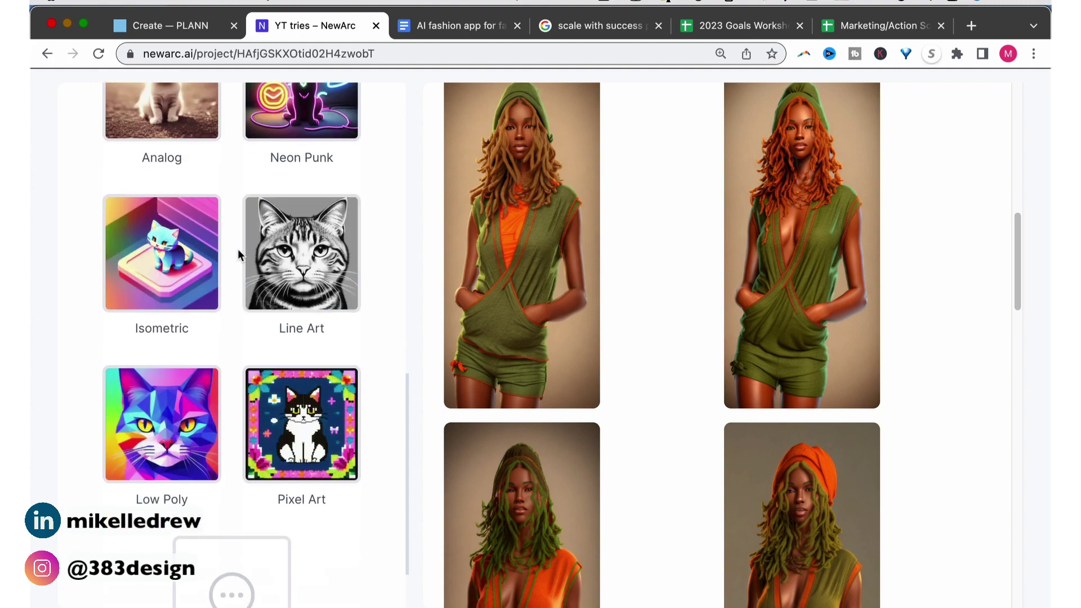
click(292, 252)
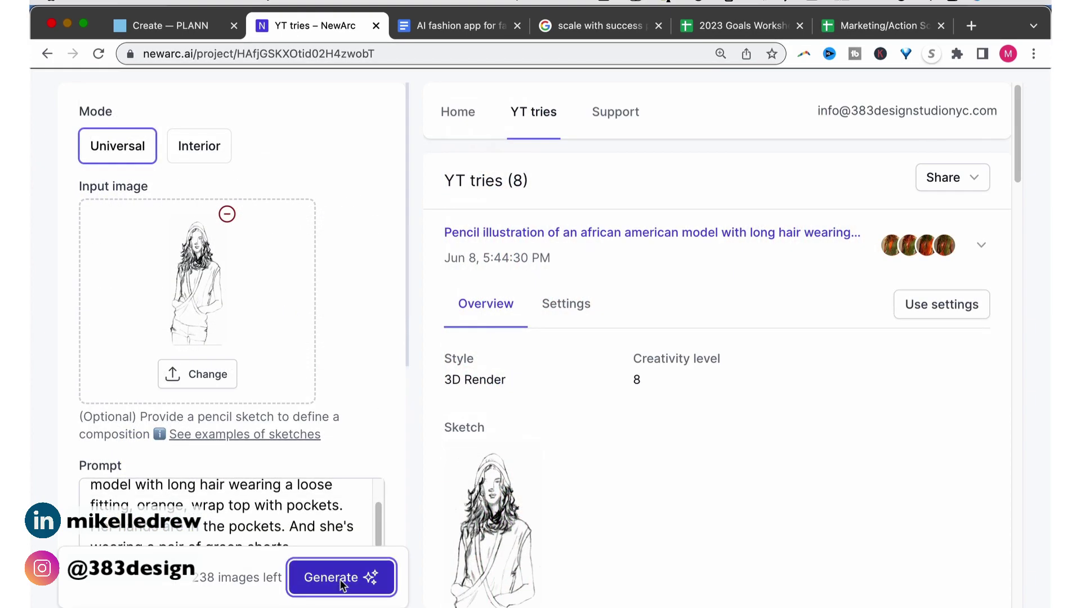
click(340, 581)
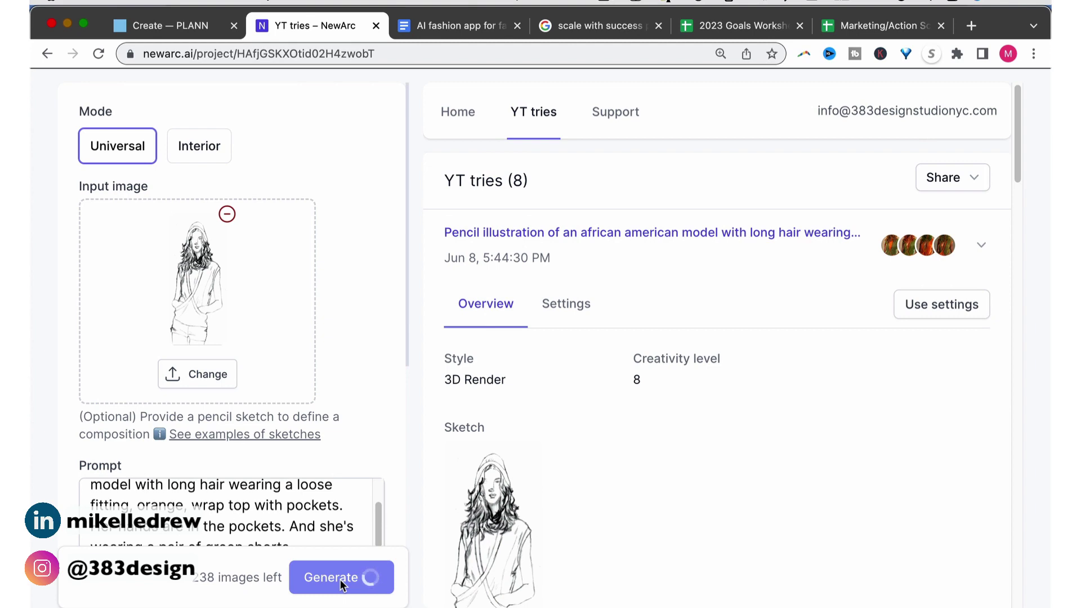
Examine the newly generated Line Art images of the model.
scroll(664, 528, down, 10)
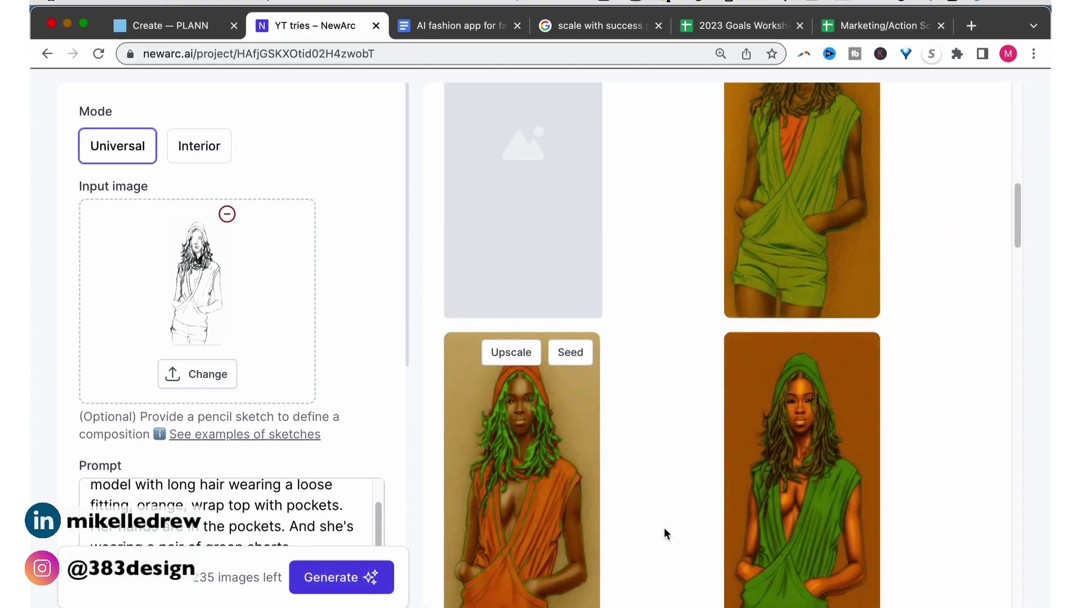
scroll(665, 531, down, 3)
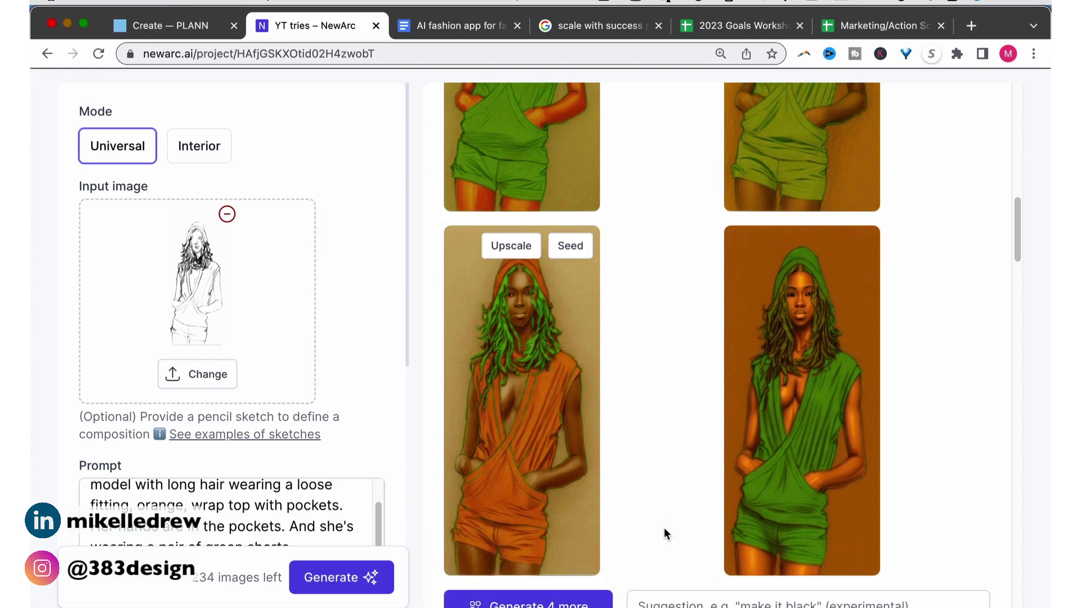
scroll(664, 531, up, 4)
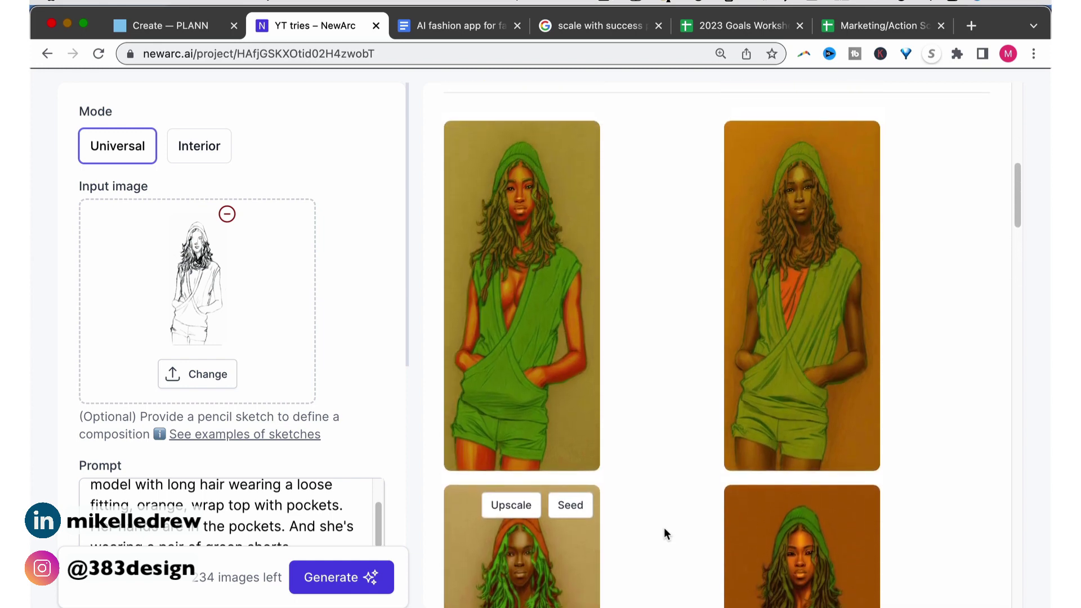
scroll(664, 533, down, 5)
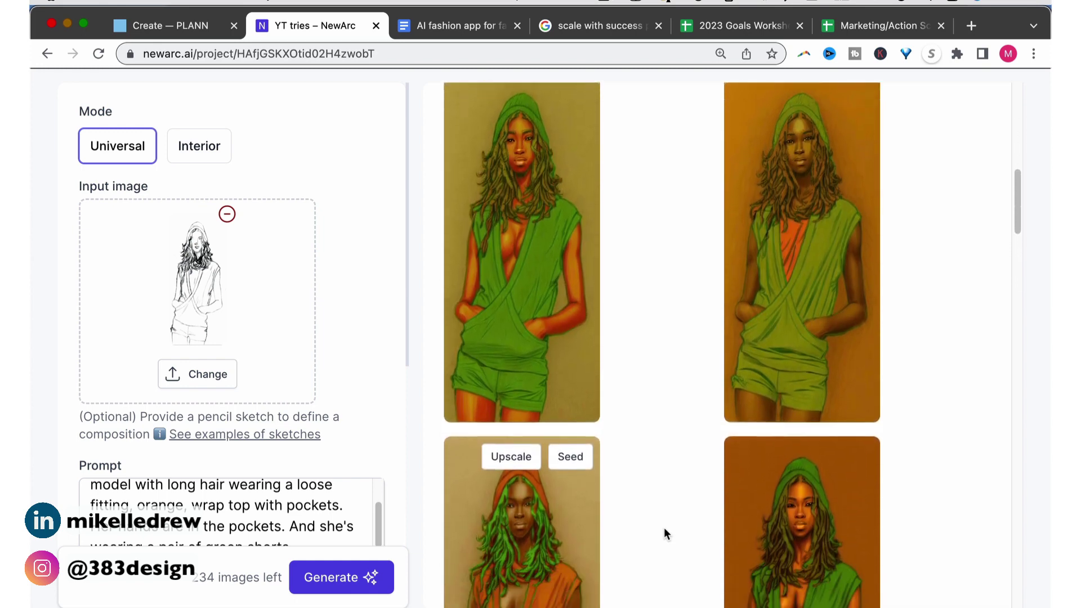
scroll(665, 533, up, 4)
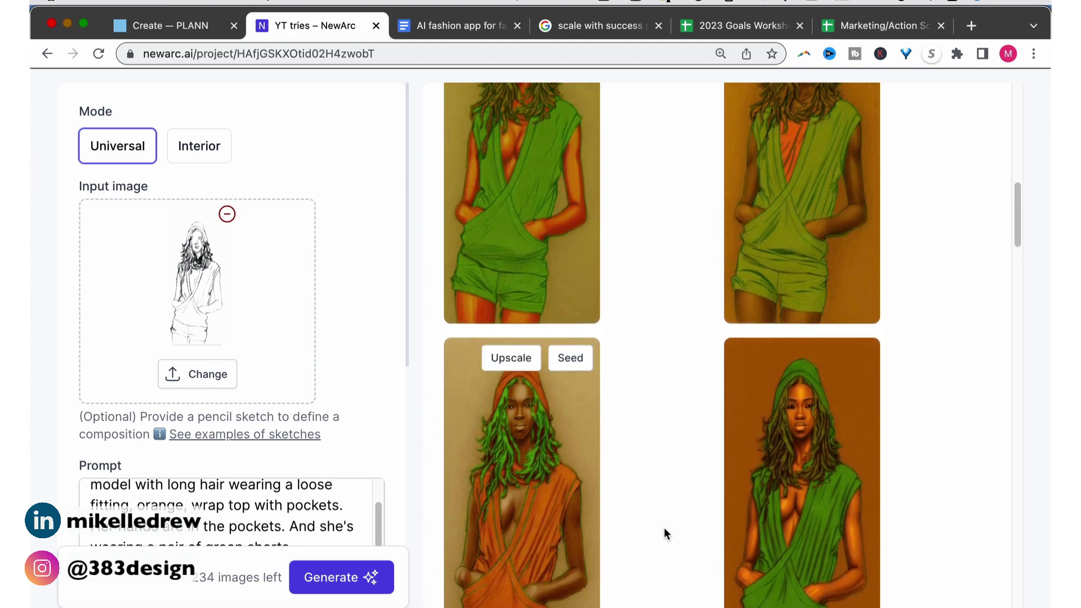
Review the Line Art images, set the creativity level to 8, and generate another set from the same sketch.
scroll(663, 534, up, 1)
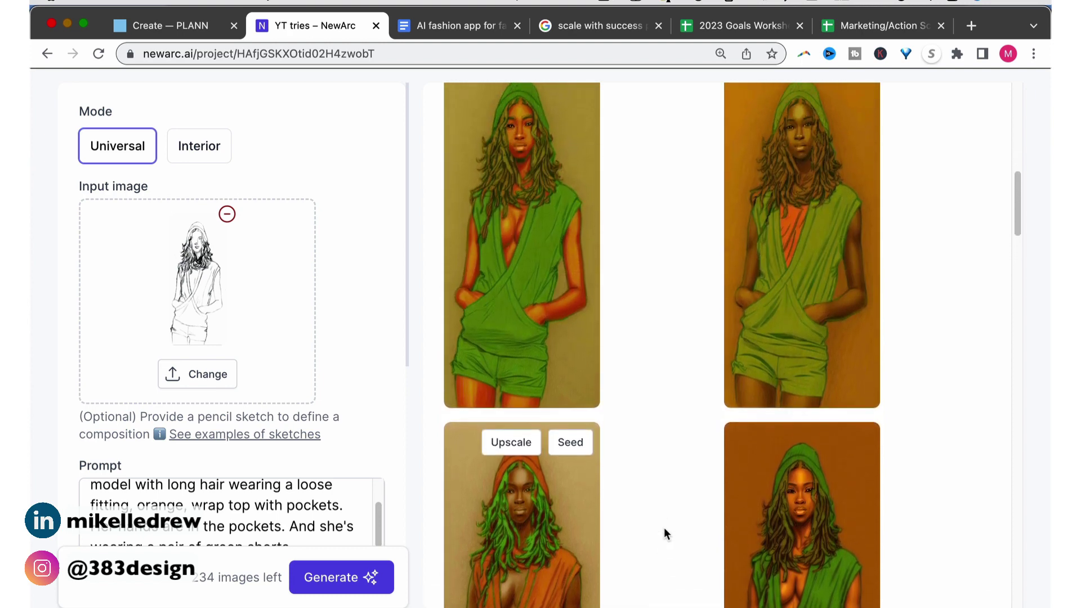
scroll(663, 527, down, 3)
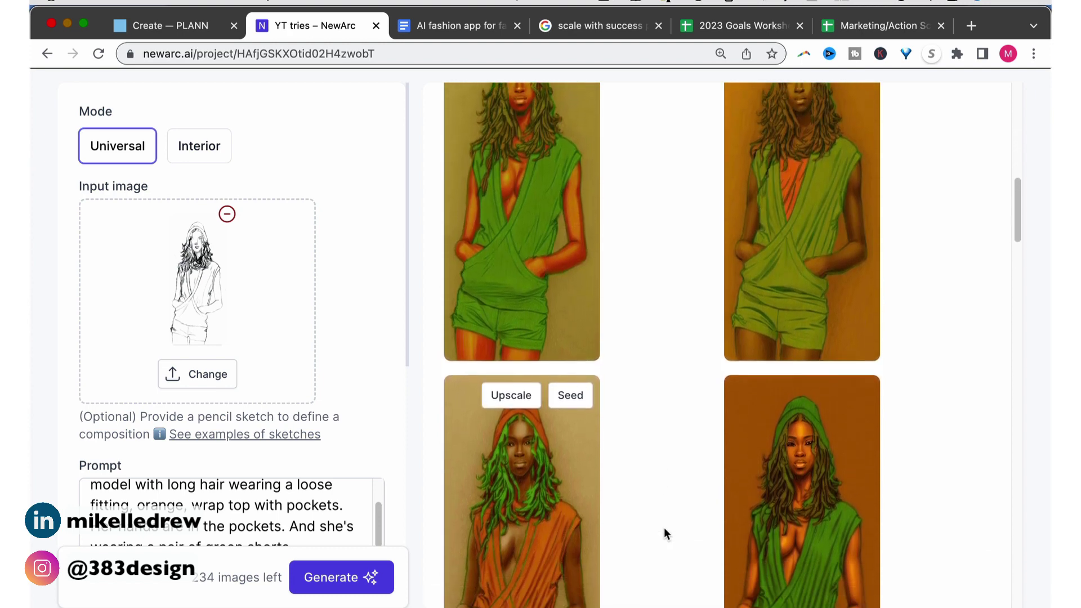
scroll(664, 529, down, 5)
click(341, 451)
click(345, 577)
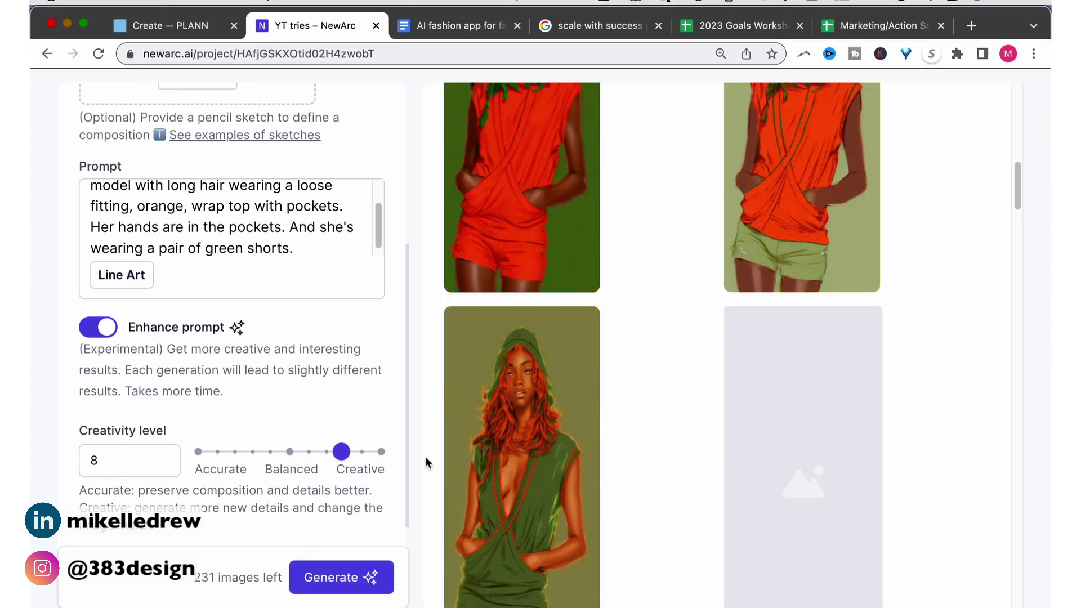
Remove the colour words "green" and "orange" from the prompt and generate a new set of Line Art images.
scroll(658, 470, up, 2)
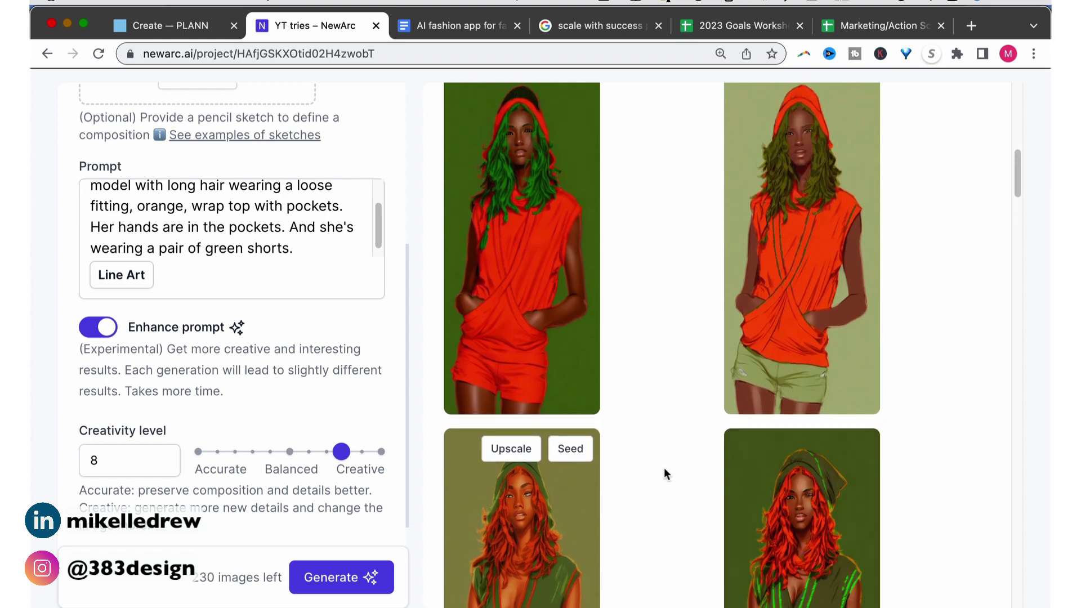
scroll(665, 471, down, 4)
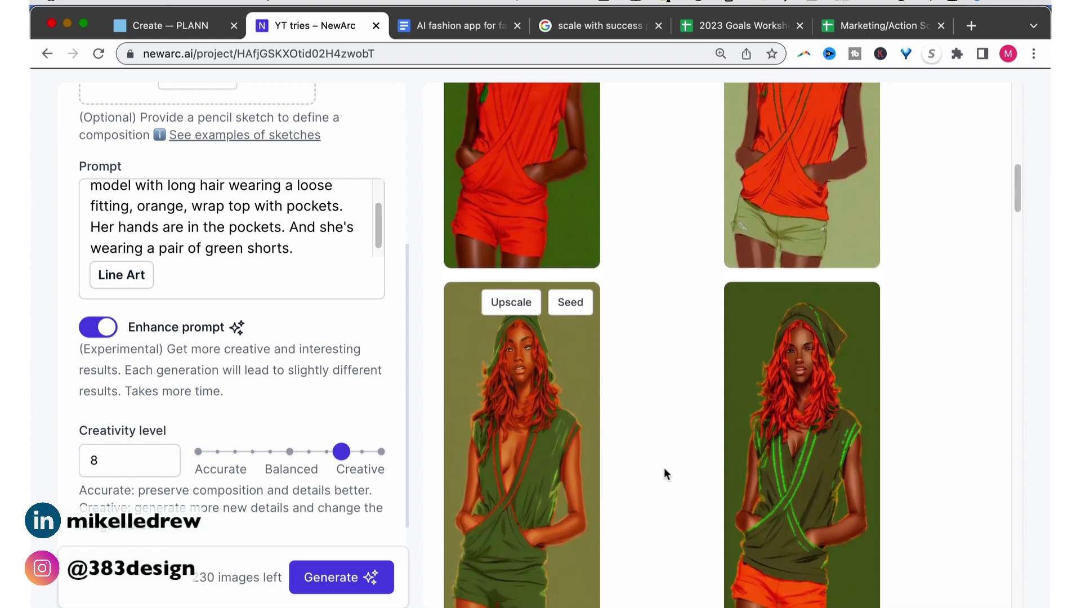
scroll(664, 470, up, 6)
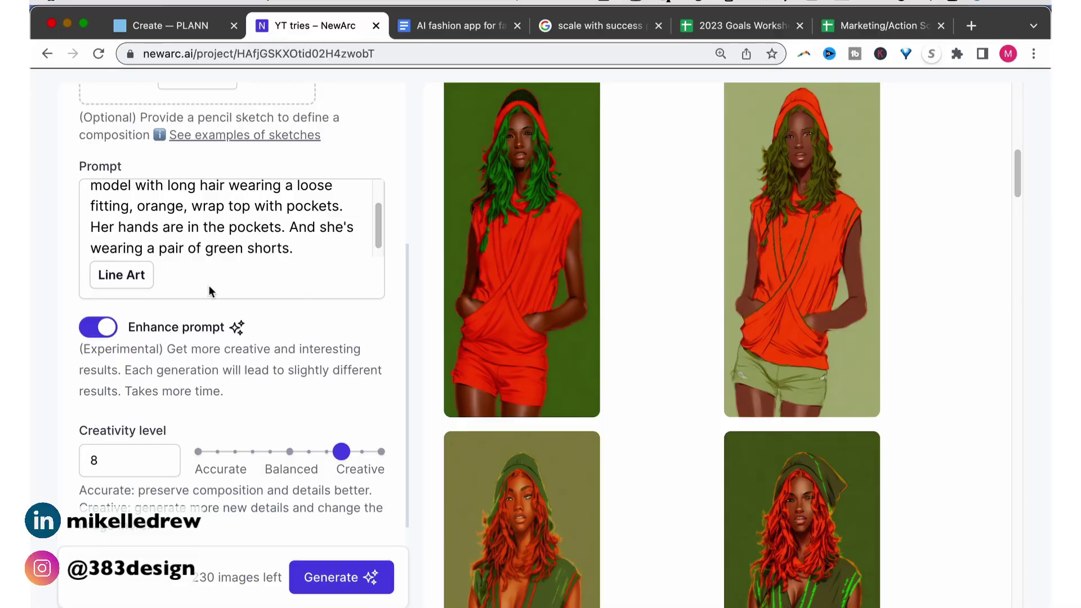
scroll(213, 275, up, 2)
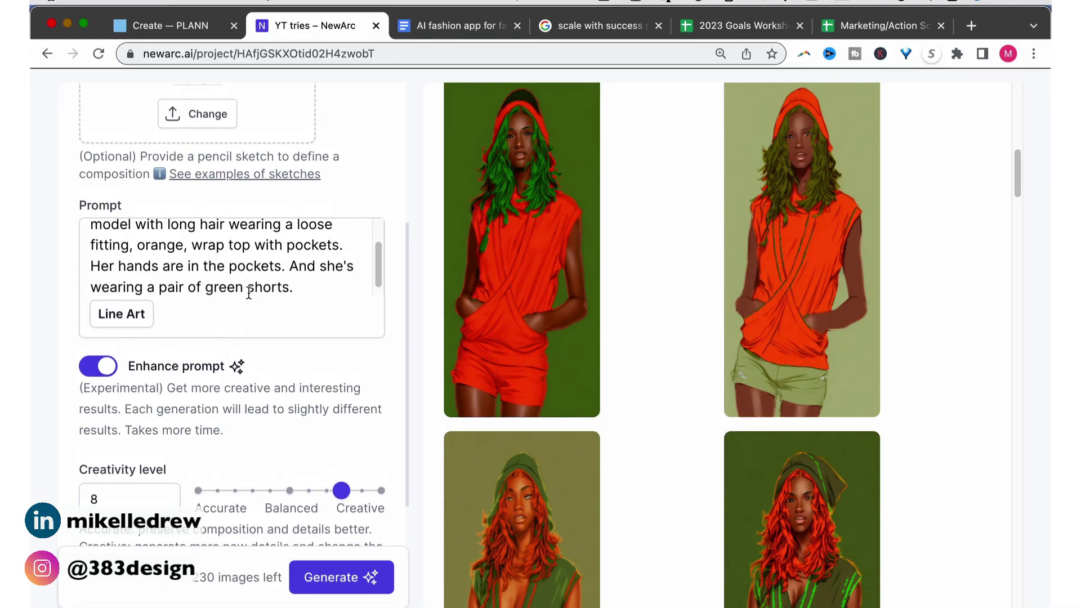
drag(242, 287, 206, 283)
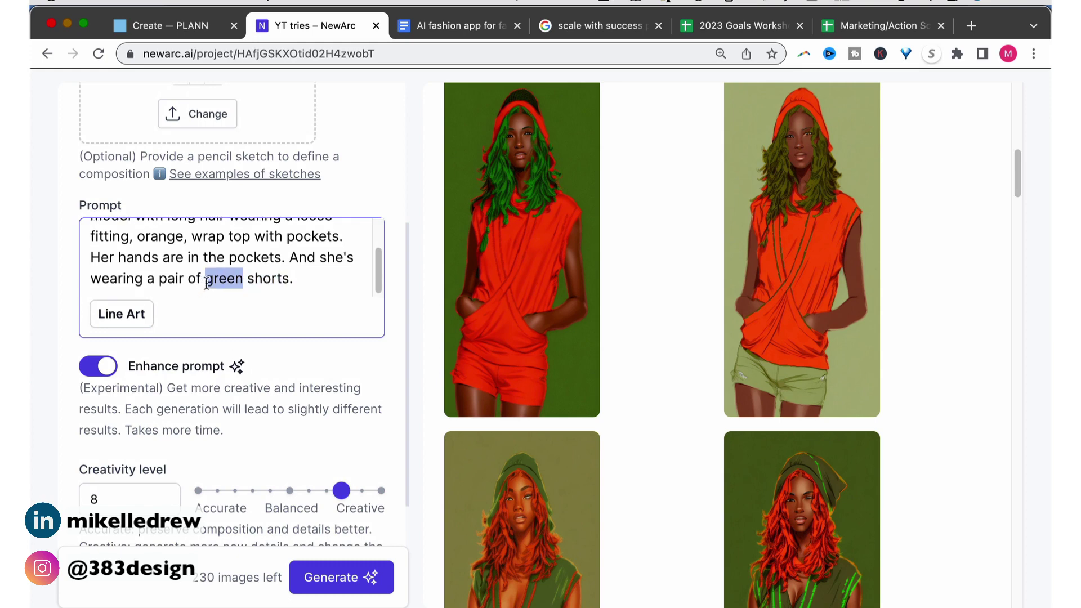
key(BackSpace)
key(BackSpace)
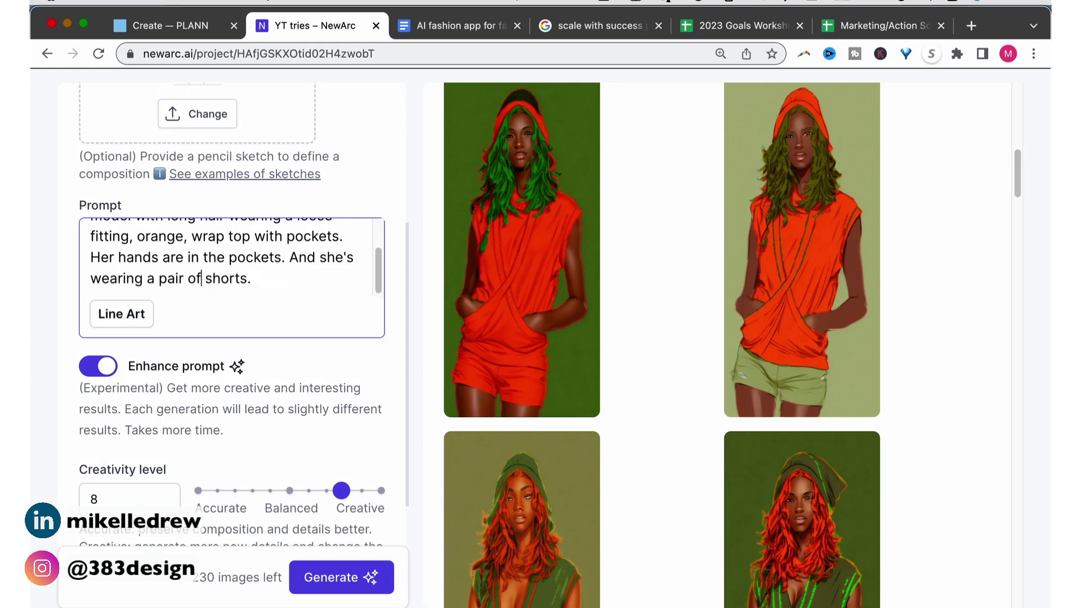
scroll(208, 293, up, 1)
drag(192, 249, 140, 253)
key(BackSpace)
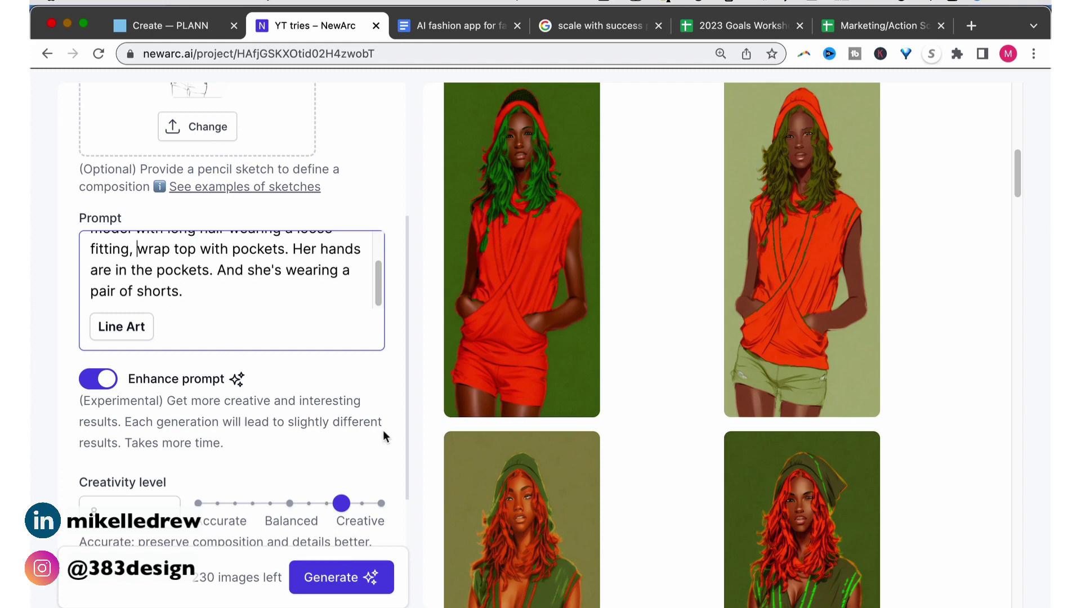
click(349, 575)
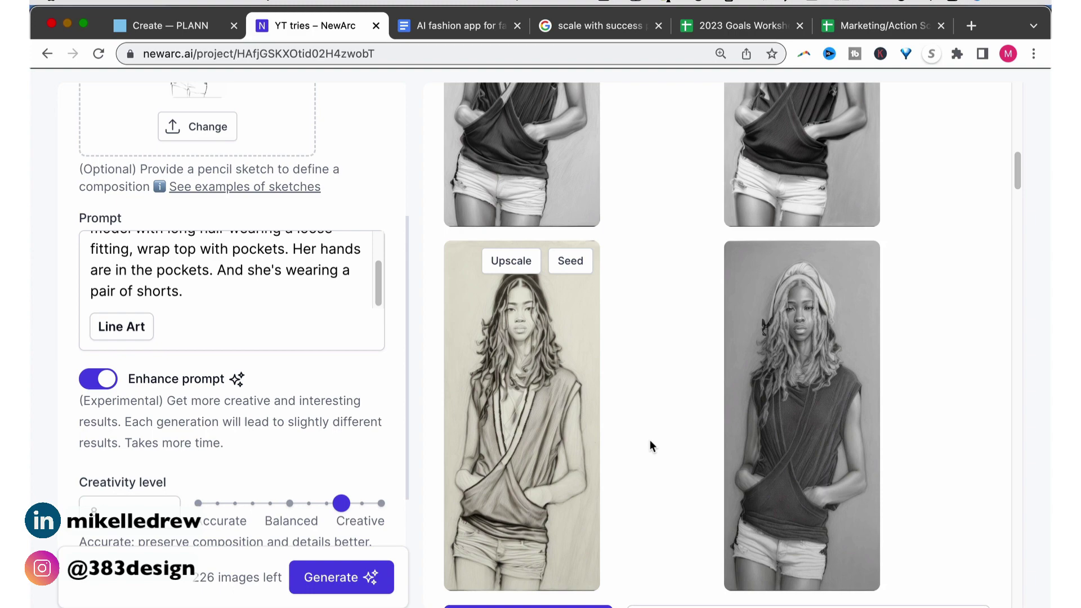
Raise the creativity level to 10, generate another set with the colourless prompt, and look over the resulting images.
scroll(650, 440, down, 2)
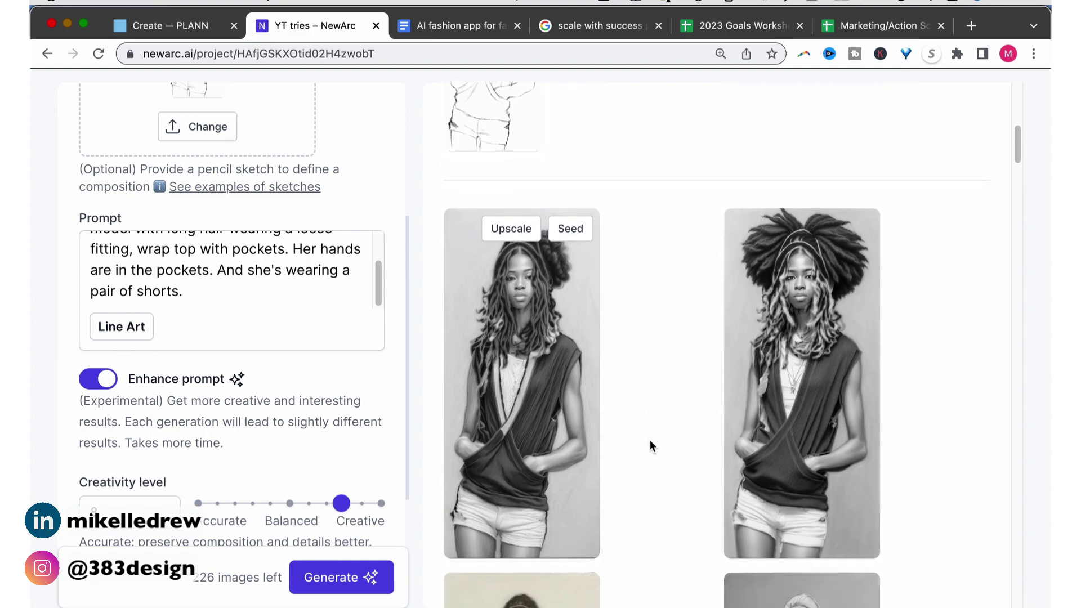
drag(341, 503, 397, 509)
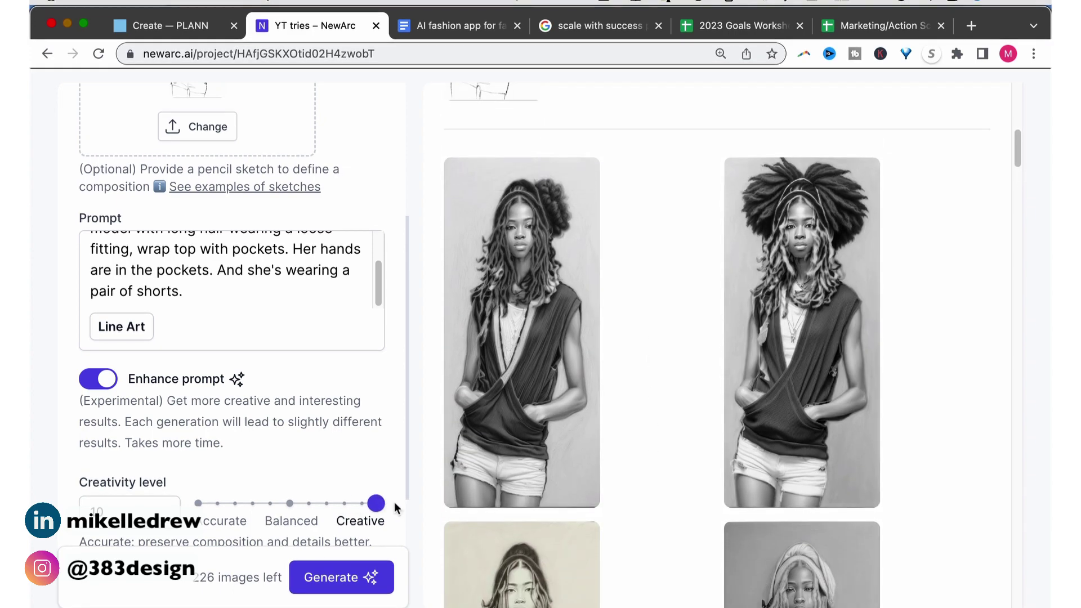
click(351, 580)
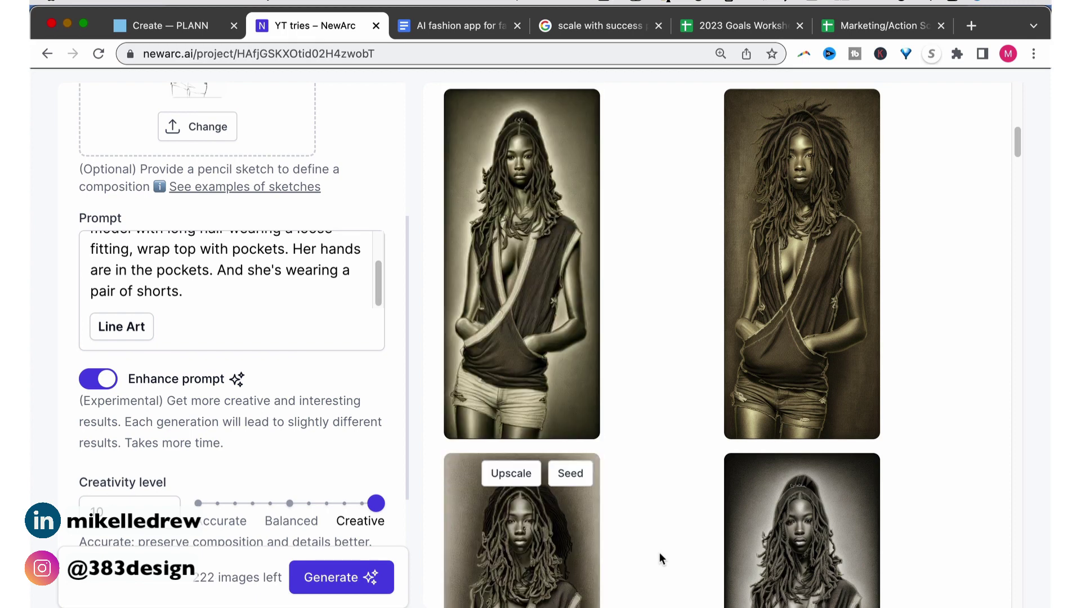
scroll(660, 552, down, 3)
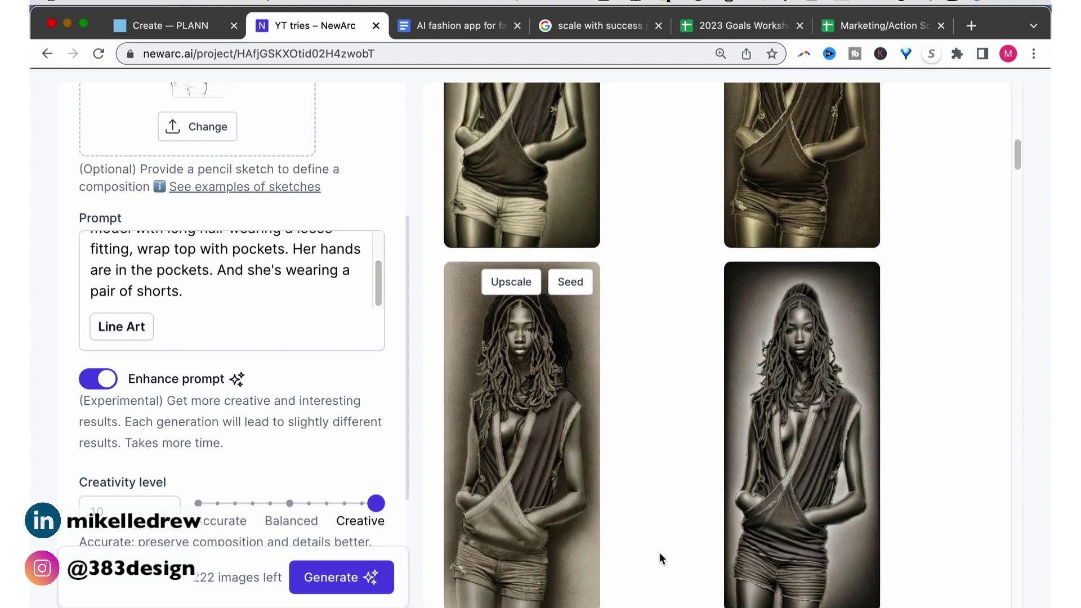
scroll(660, 552, up, 4)
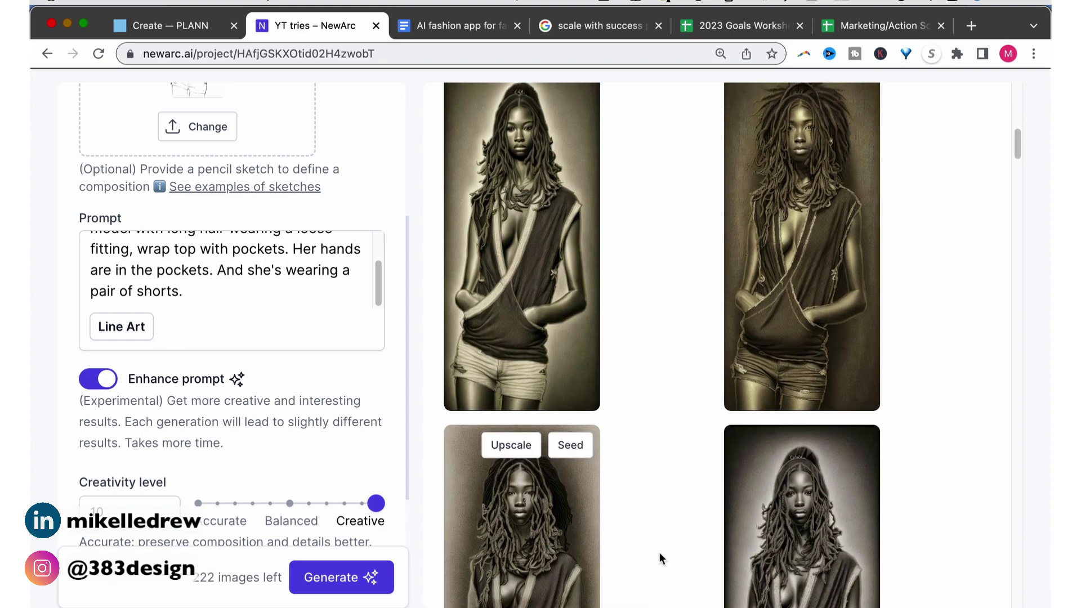
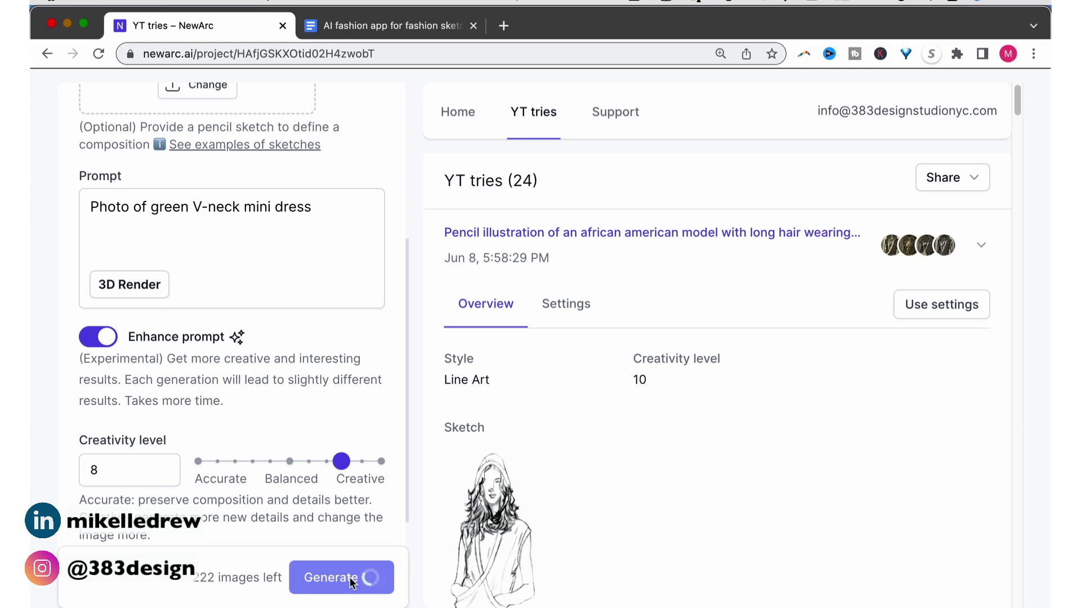
Review the 3D Render images of the green V-neck mini dress and generate another set at creativity level 3.
scroll(431, 560, down, 2)
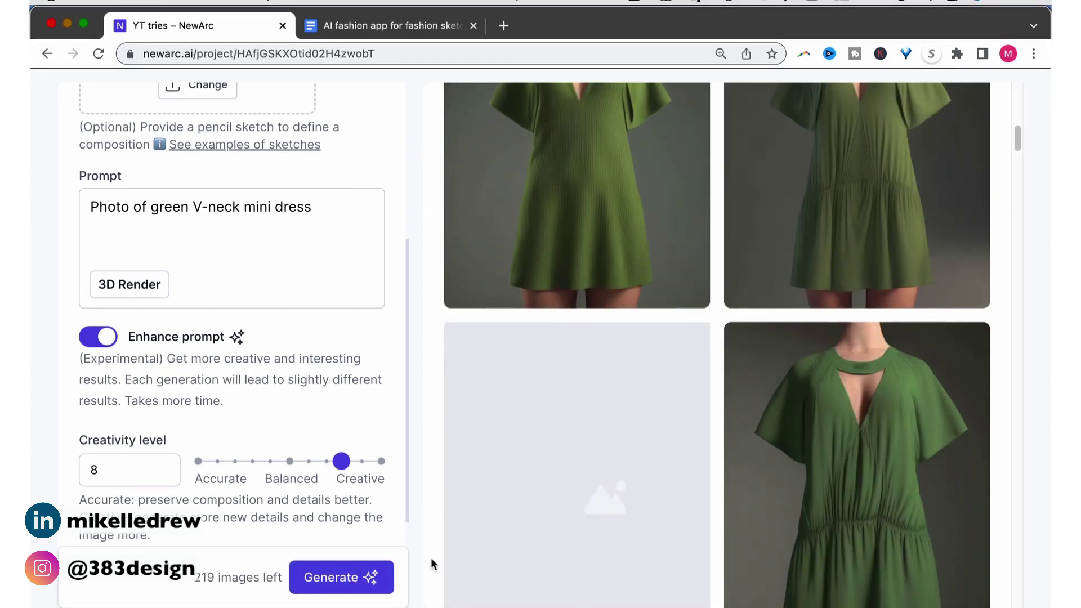
scroll(431, 563, down, 2)
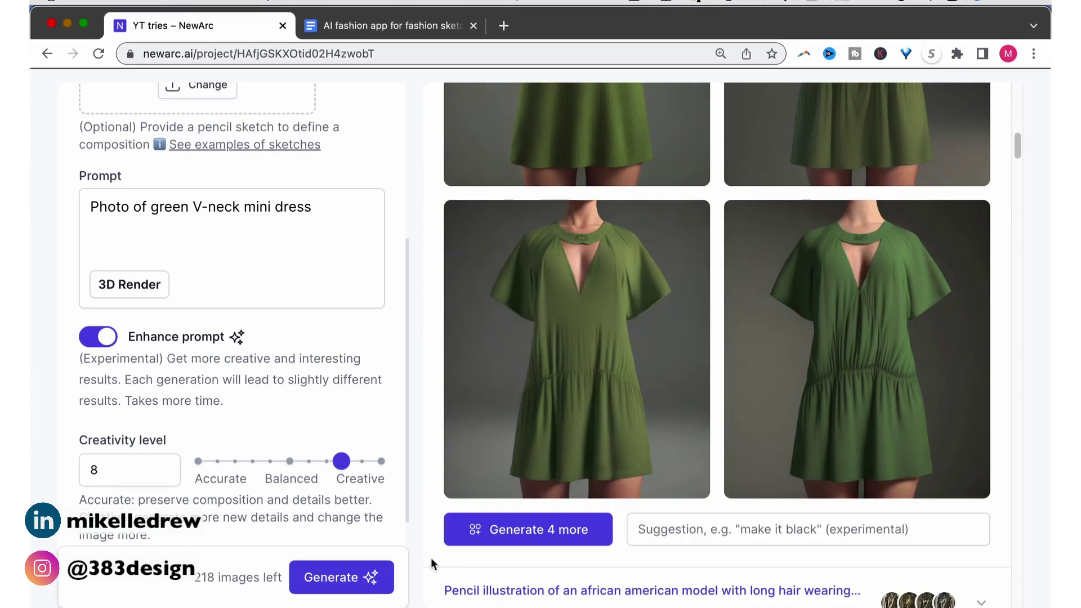
scroll(432, 563, up, 4)
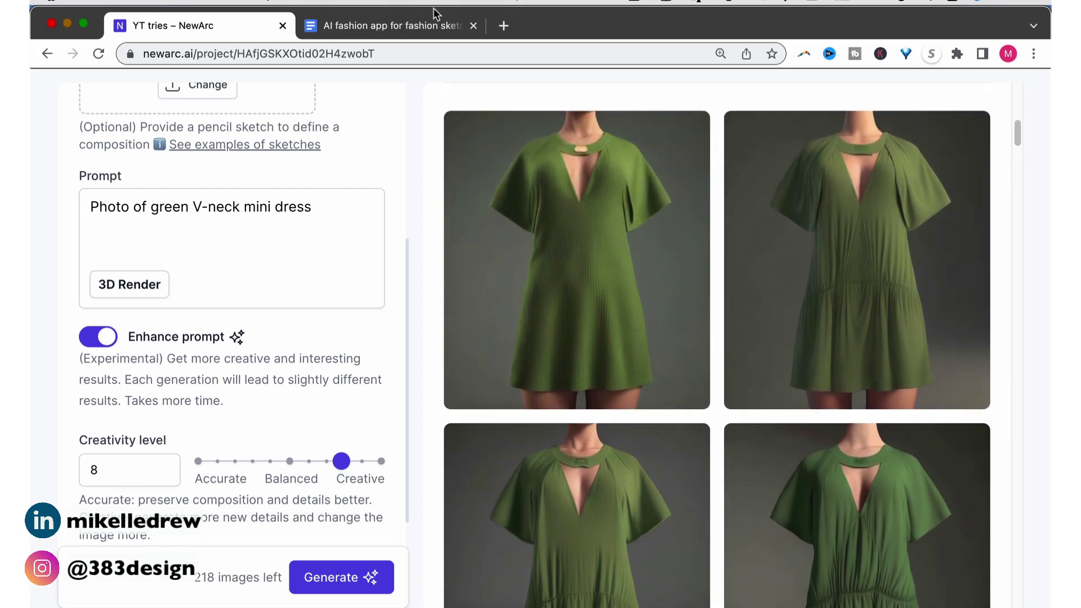
scroll(575, 281, down, 3)
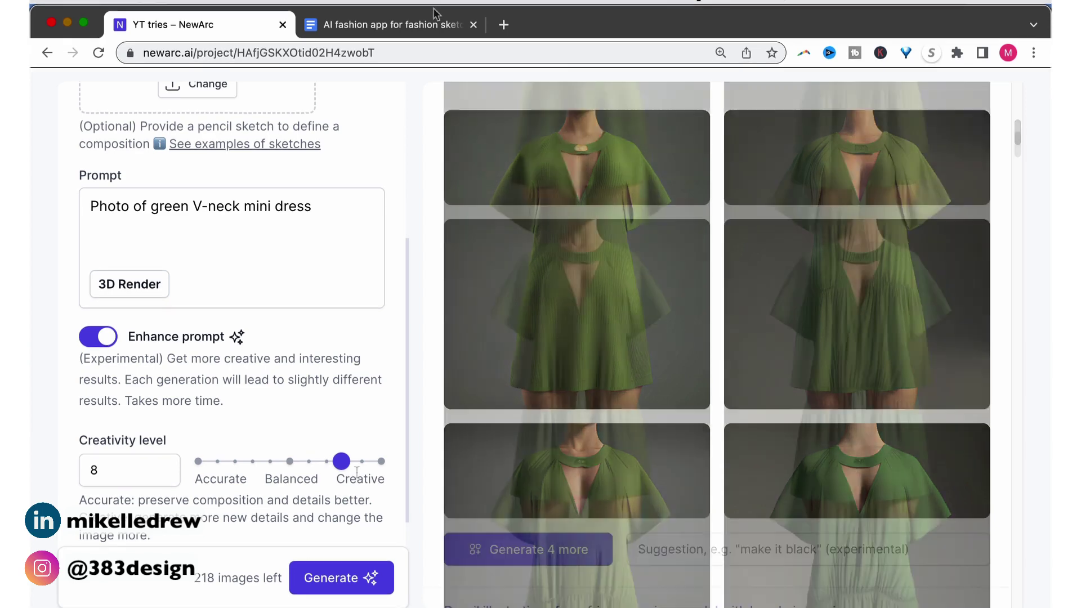
click(336, 462)
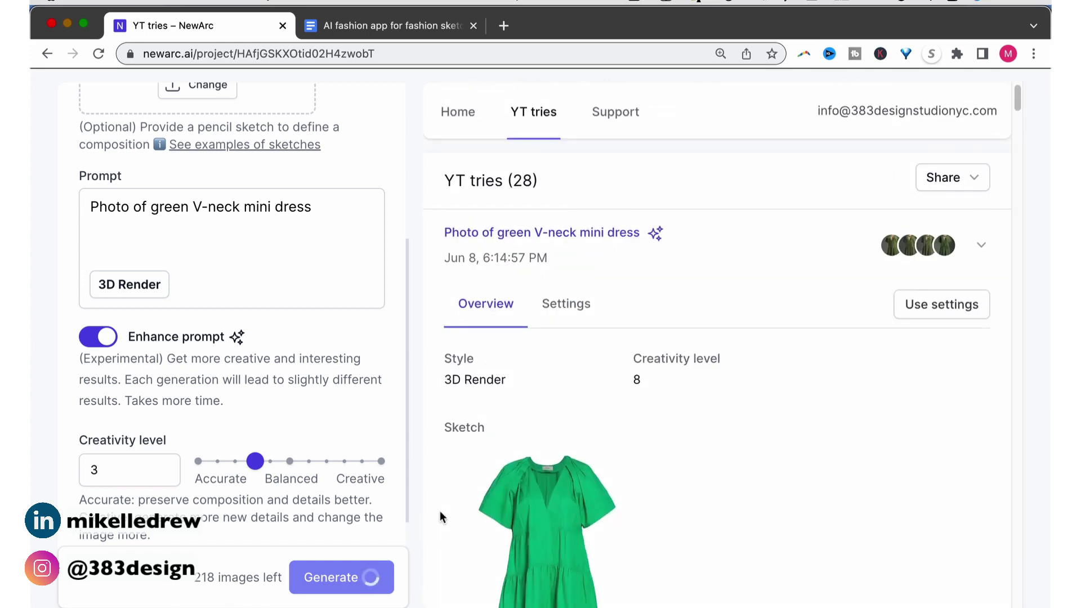
scroll(440, 511, down, 3)
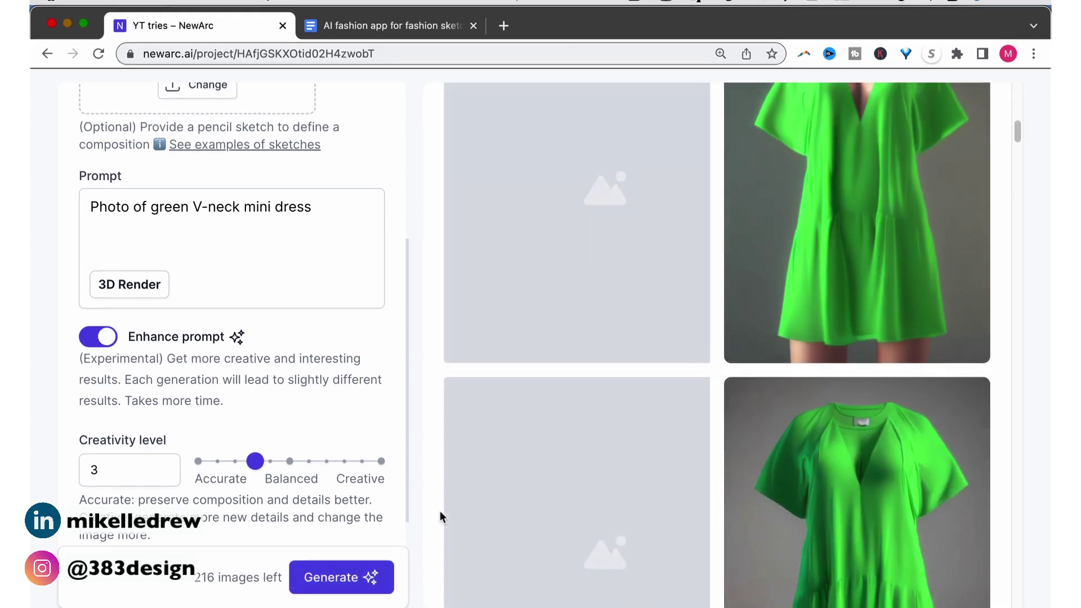
scroll(439, 511, down, 1)
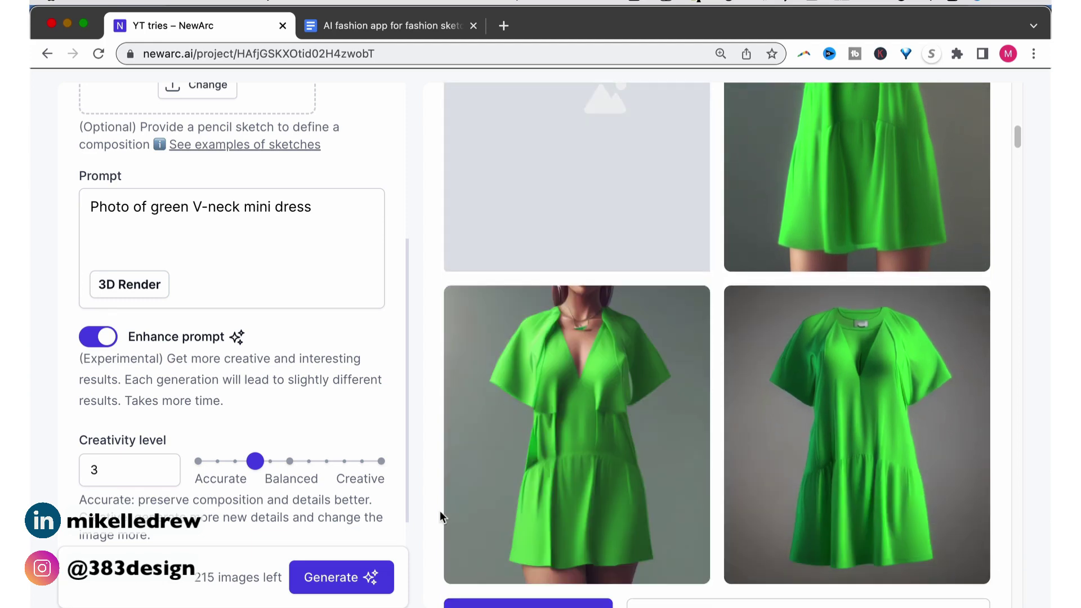
scroll(441, 510, up, 3)
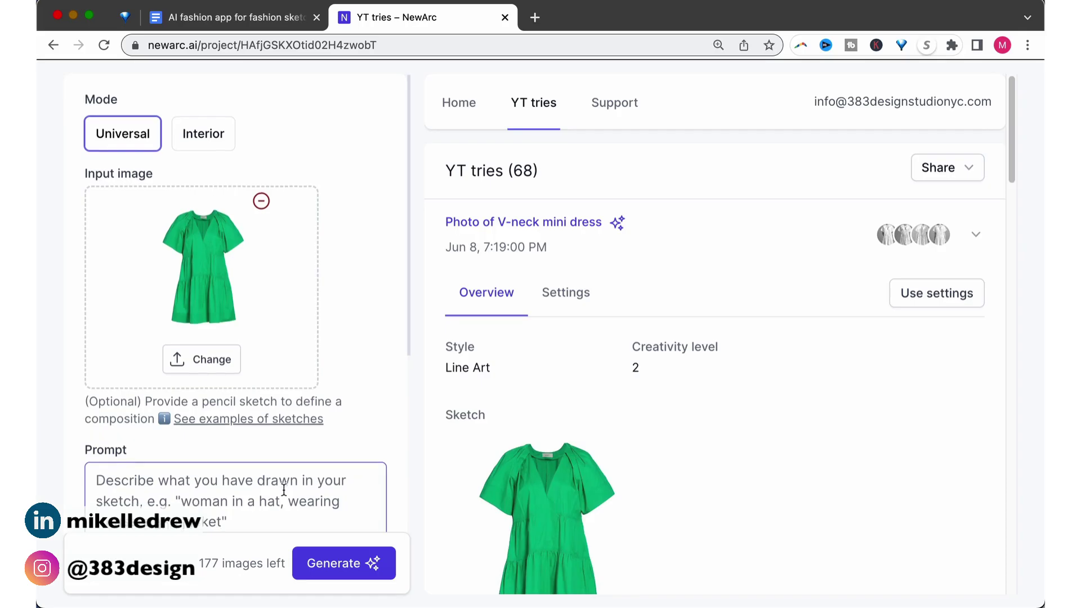
Enter the prompt "Photo of V-neck mini dress" for the green dress image and change the style to Line Art.
scroll(284, 489, down, 3)
text(Photo of V-neck mini dress)
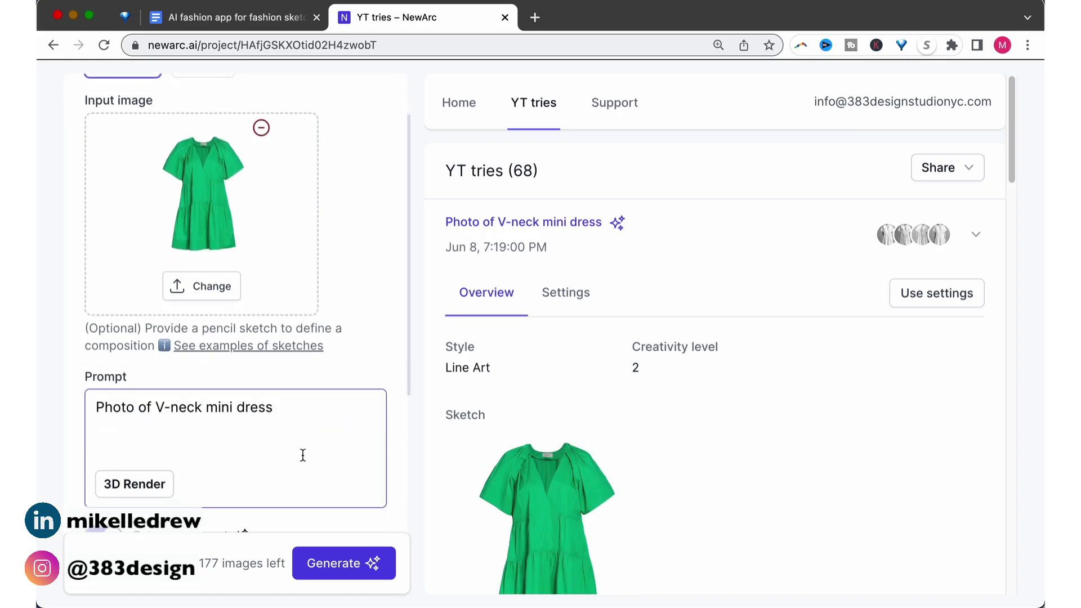
scroll(302, 454, down, 3)
click(157, 396)
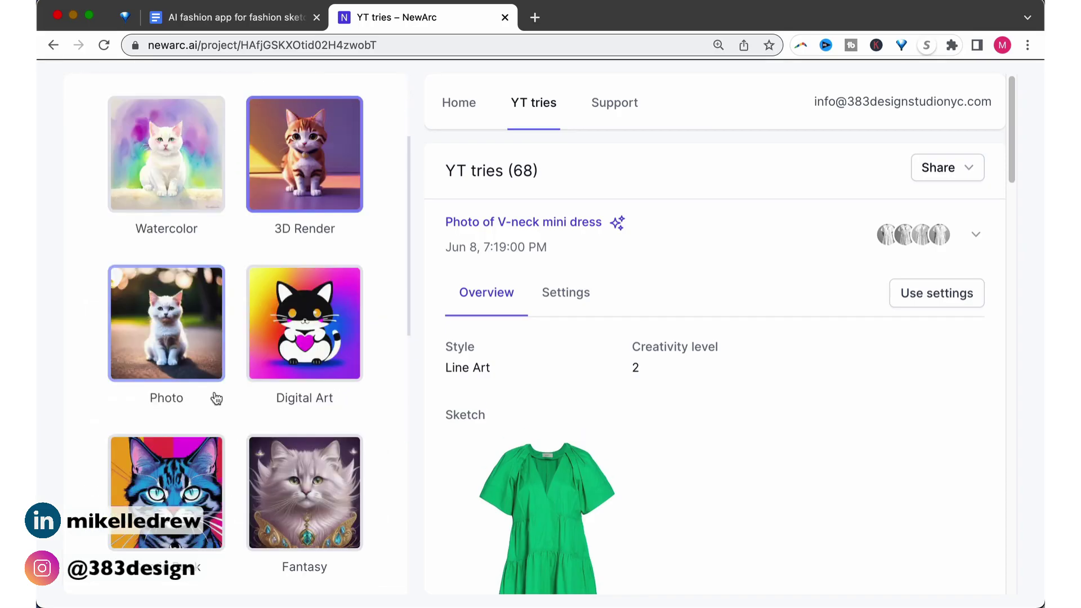
scroll(363, 398, down, 10)
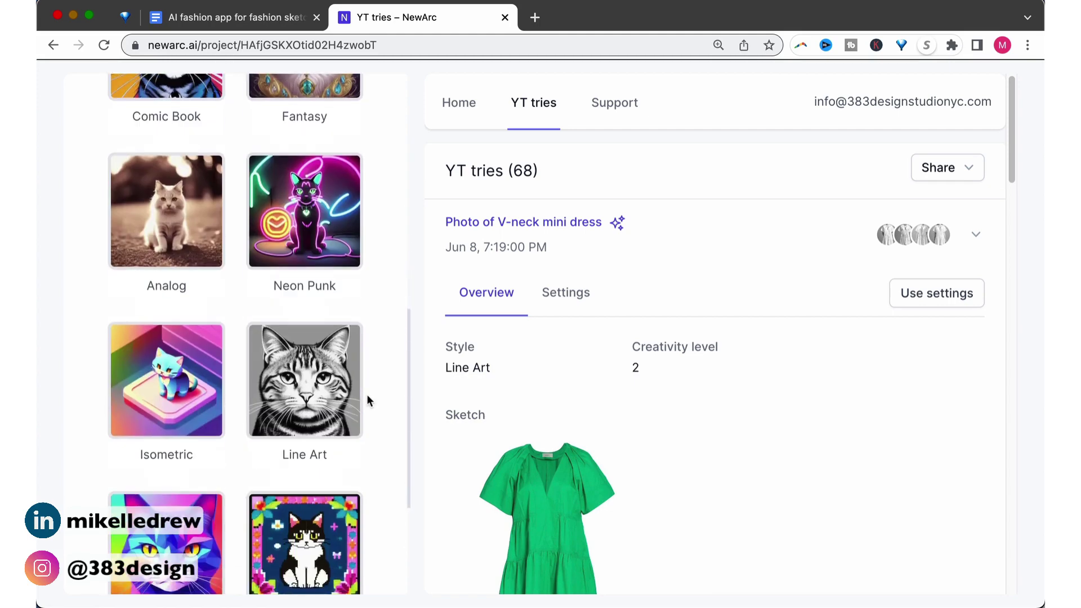
click(327, 384)
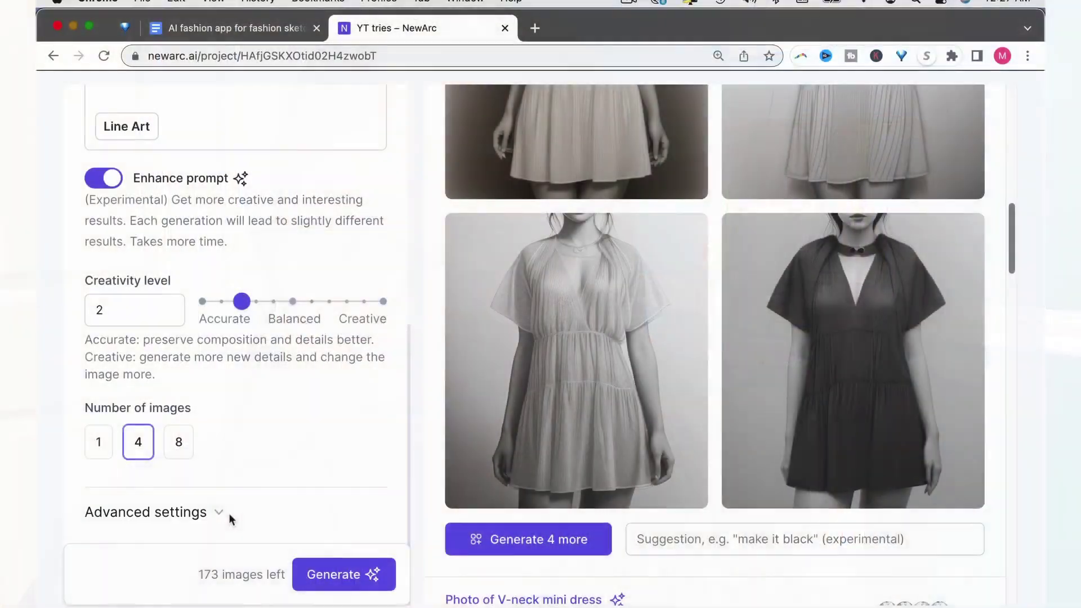
Expand the advanced settings and examine the negative prompt, seed, steps and prompt creativity level (CFG scale) options.
scroll(352, 451, down, 3)
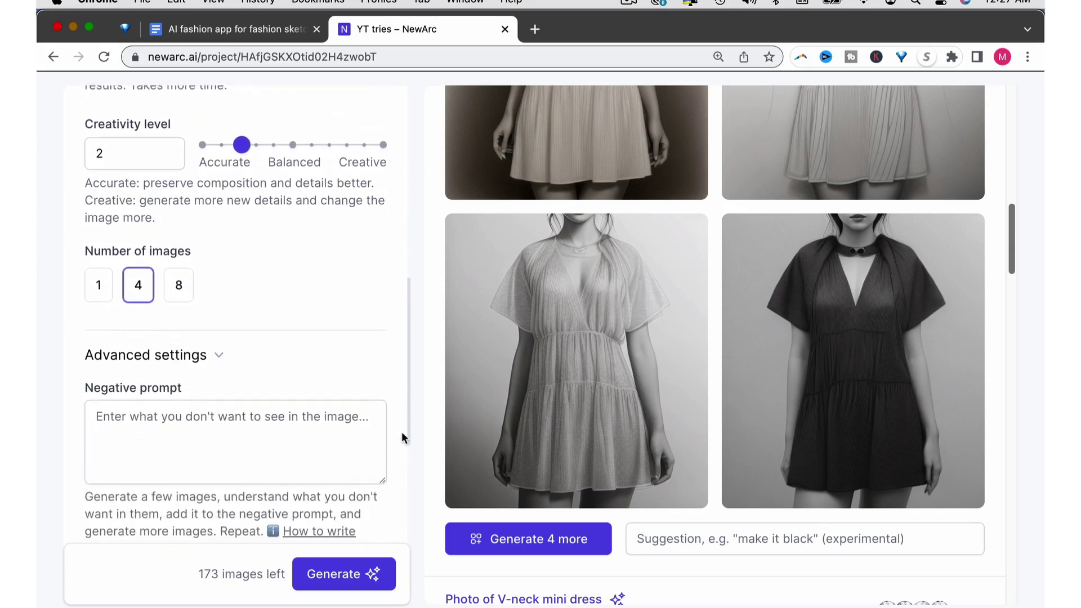
scroll(401, 432, down, 3)
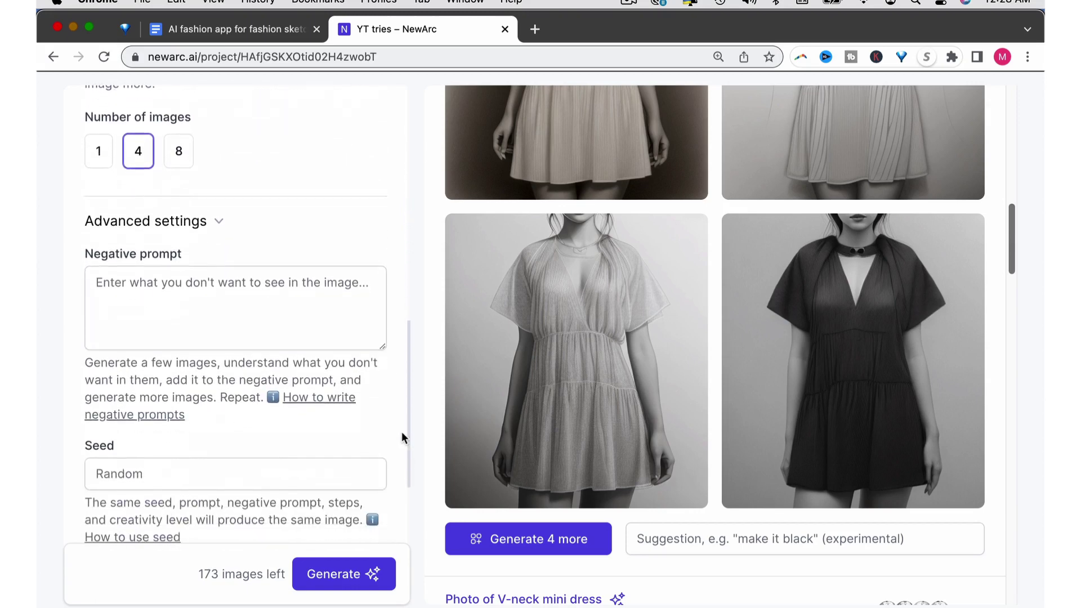
scroll(402, 431, down, 2)
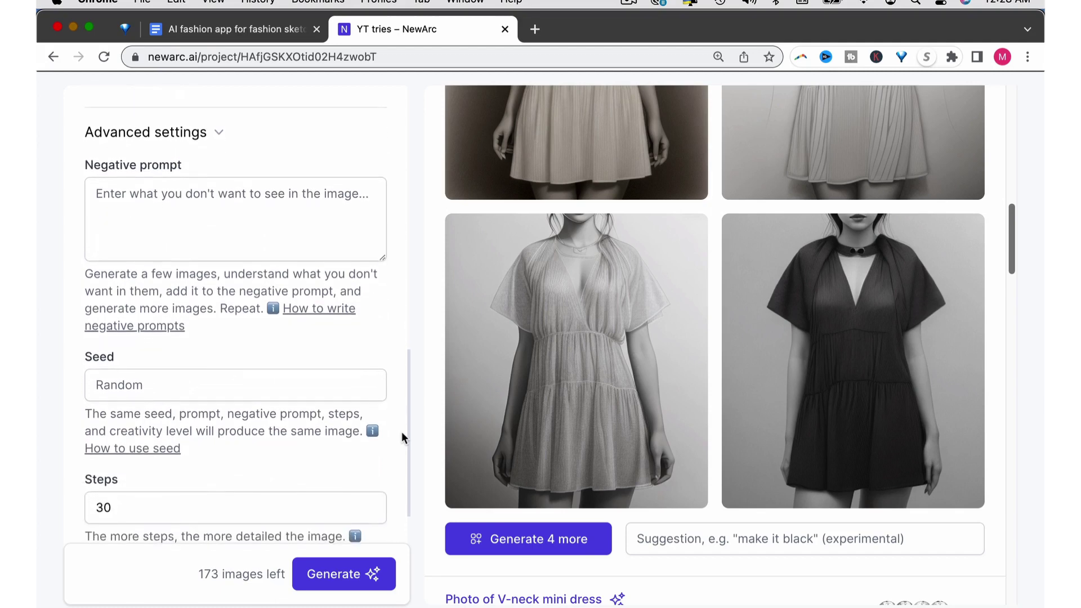
scroll(401, 432, down, 2)
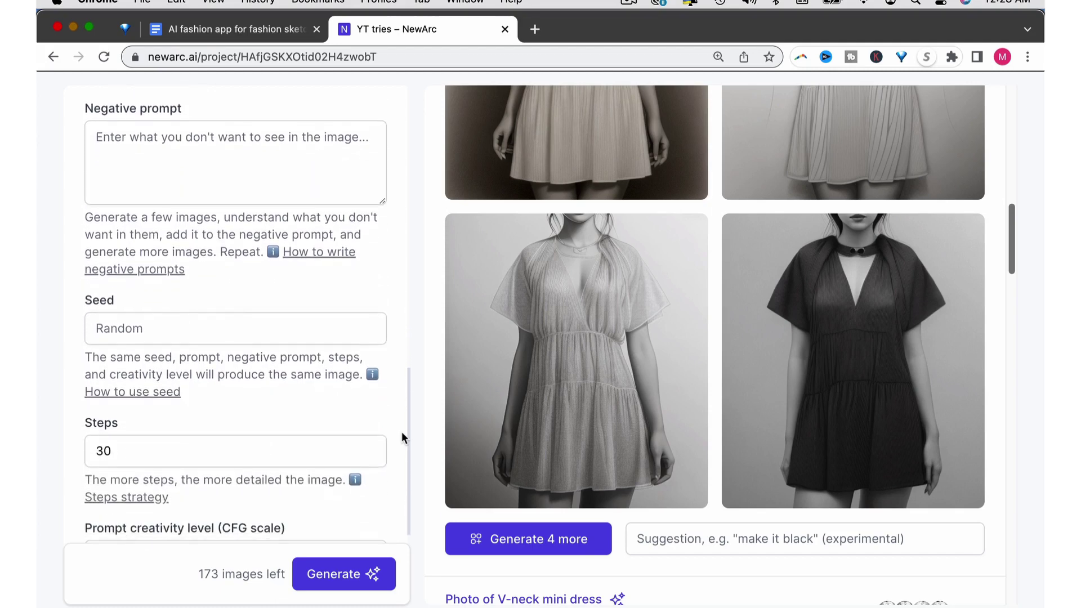
scroll(403, 437, down, 1)
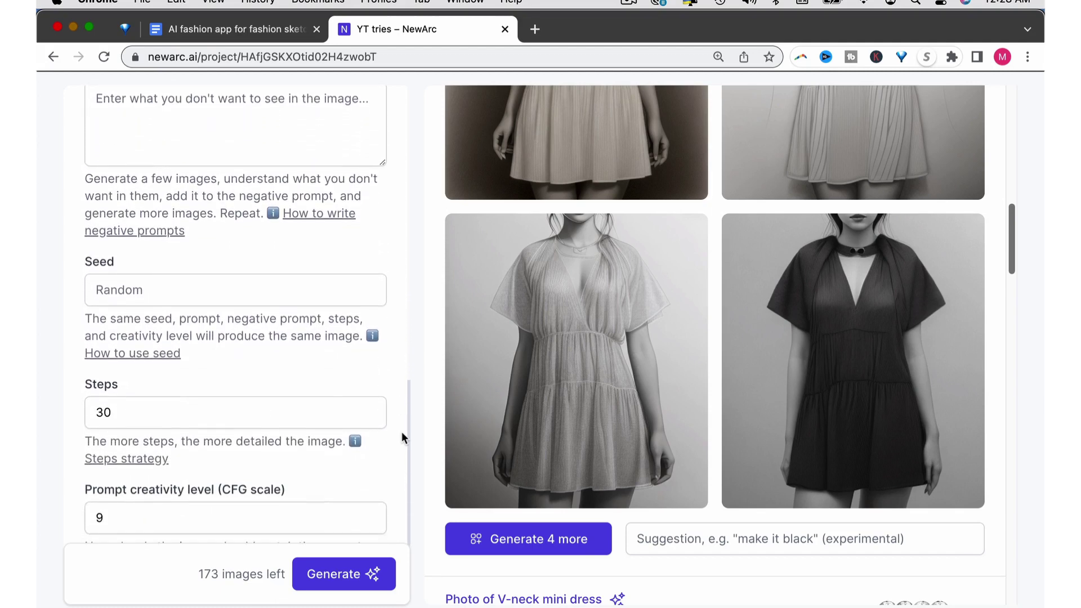
scroll(401, 432, down, 2)
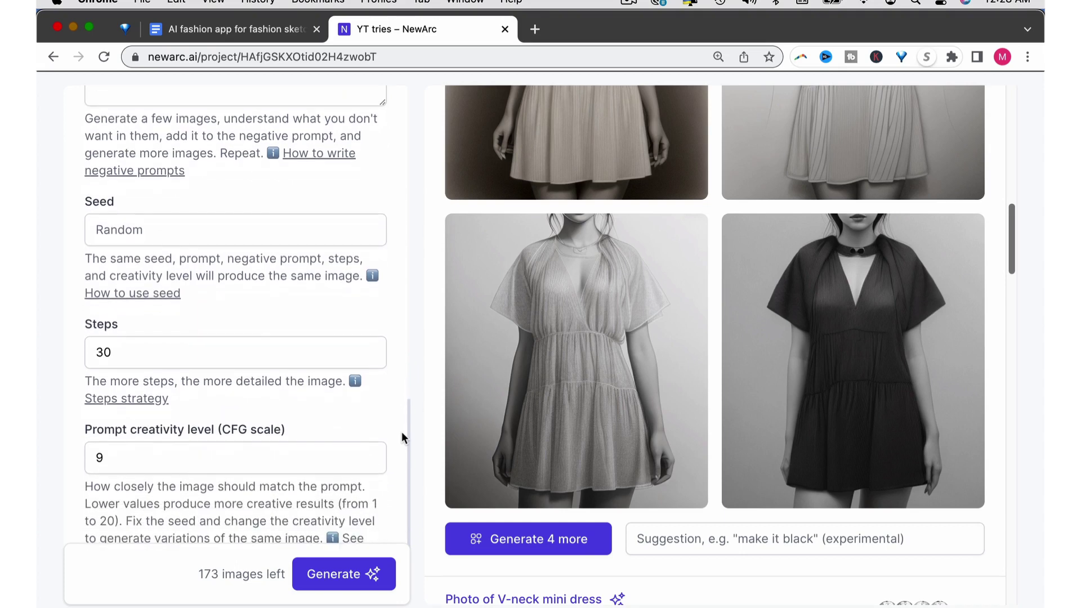
scroll(402, 437, down, 2)
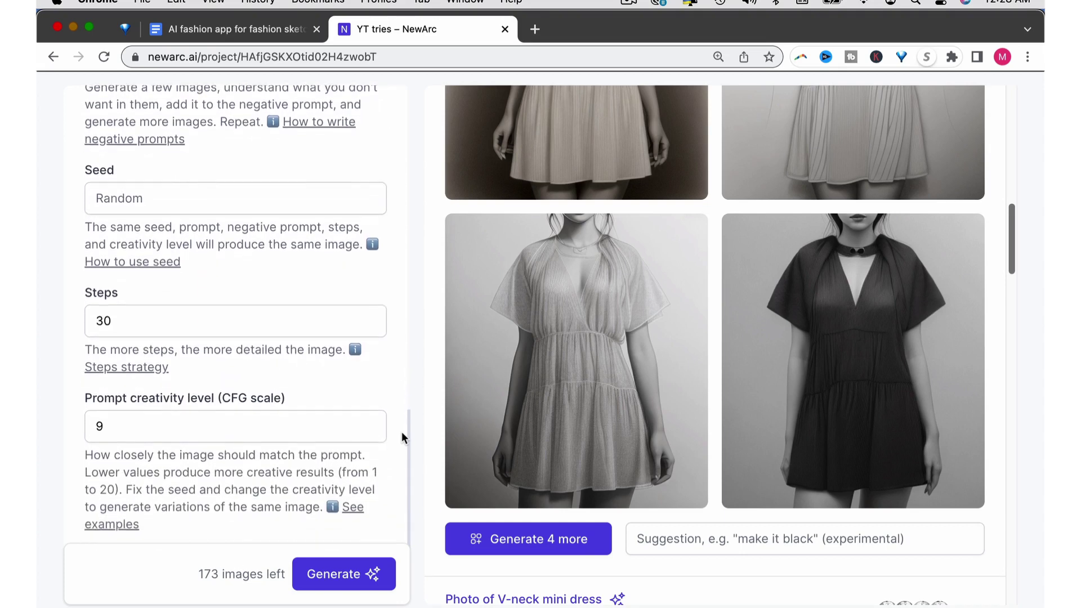
scroll(402, 437, down, 1)
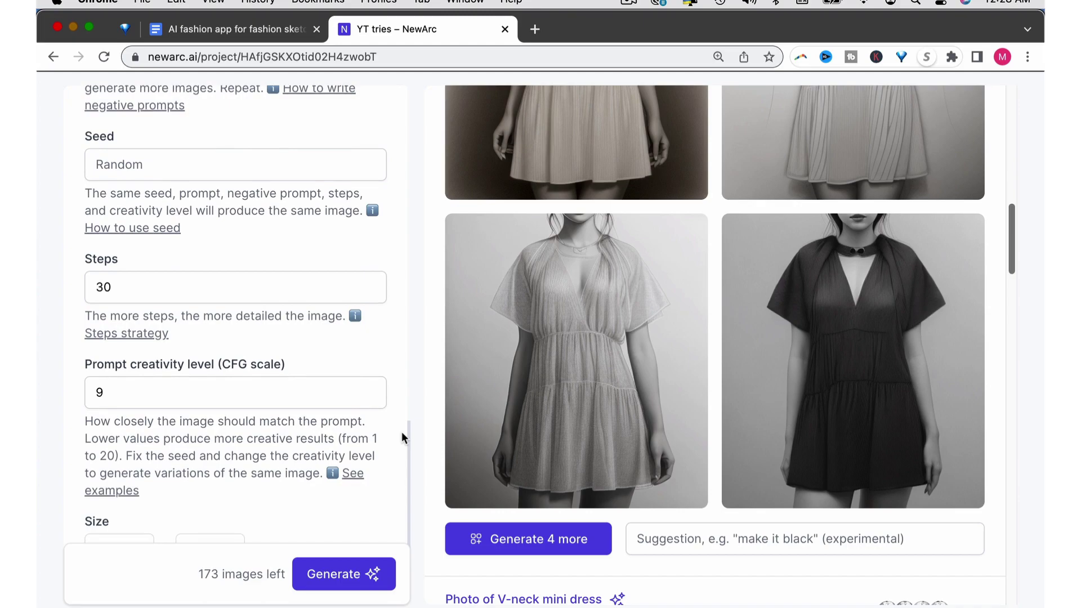